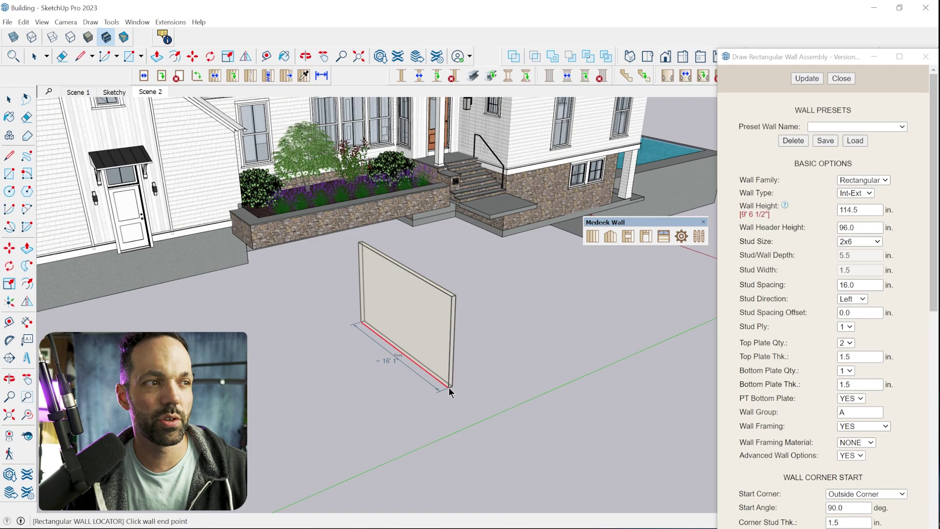
- Draw two brick-clad Medeek walls meeting at a corner, then add a window and a door
left_click(449, 388)
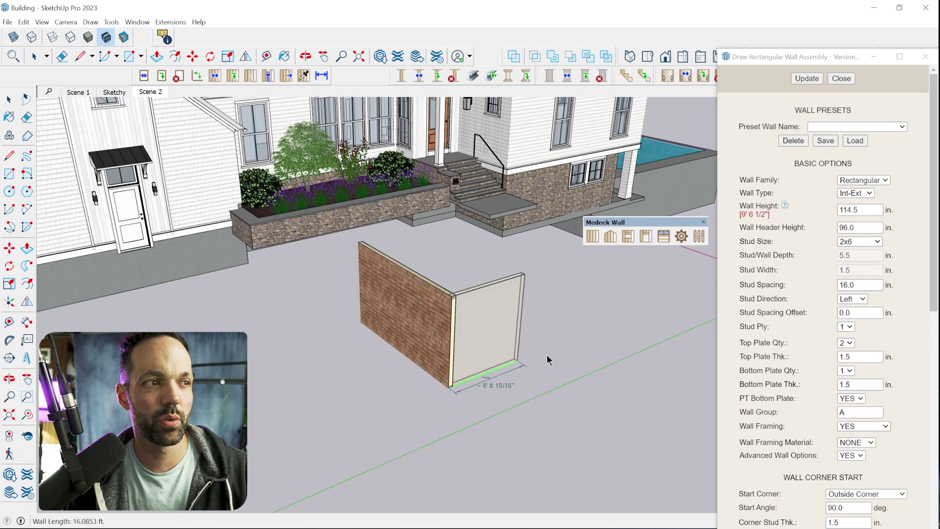
left_click(580, 347)
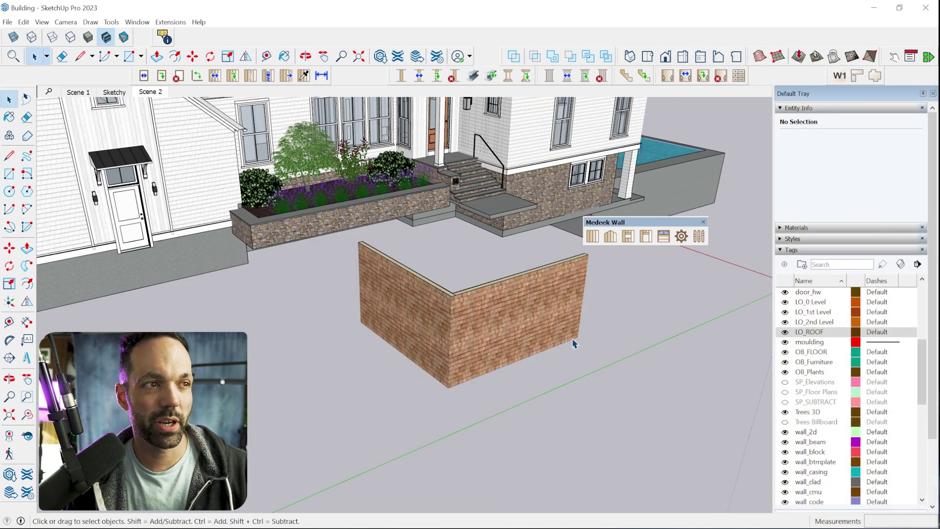
scroll(572, 339, "up", 2)
mouse_move(572, 339)
middle_mouse_down()
mouse_move(426, 357)
mouse_move(587, 340)
middle_mouse_up()
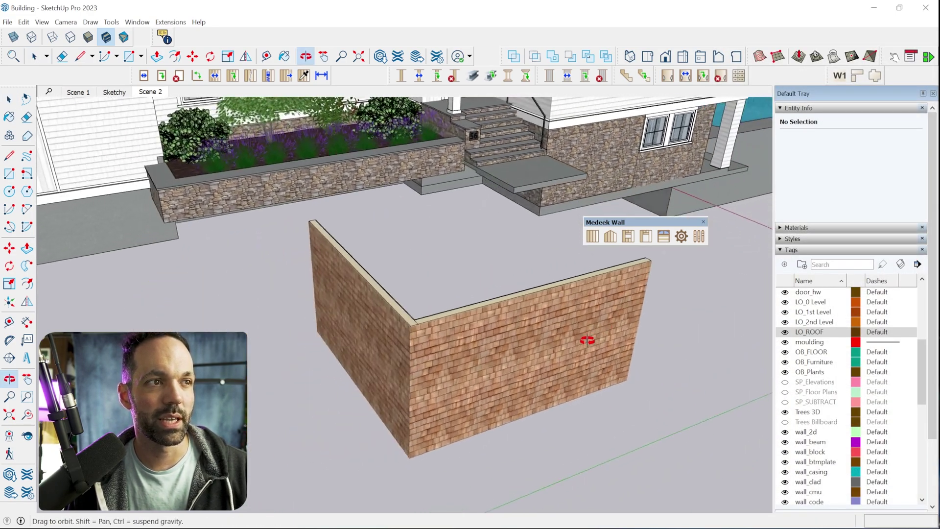
left_click(627, 236)
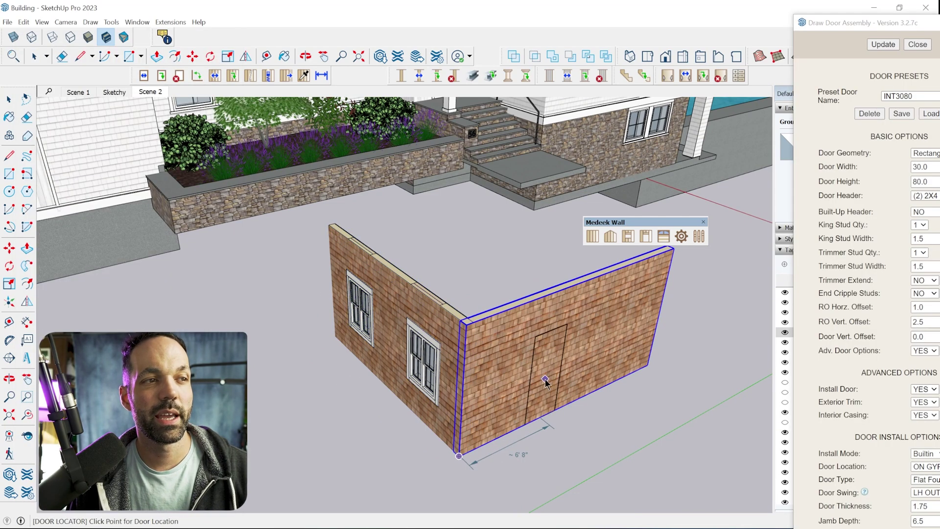
left_click(545, 379)
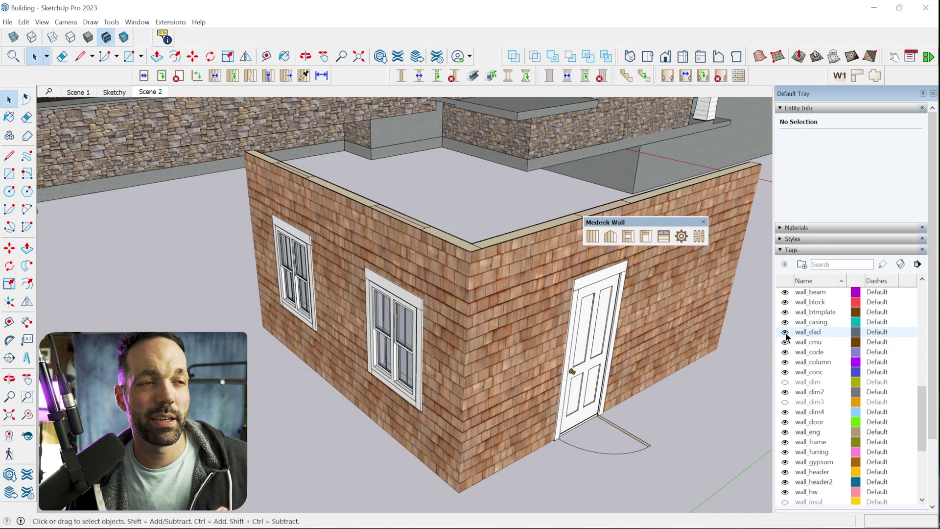
- Turn off the wall_clad and wall_sheath tags to expose the stud framing
left_click(786, 333)
scroll(798, 362, "down", 2)
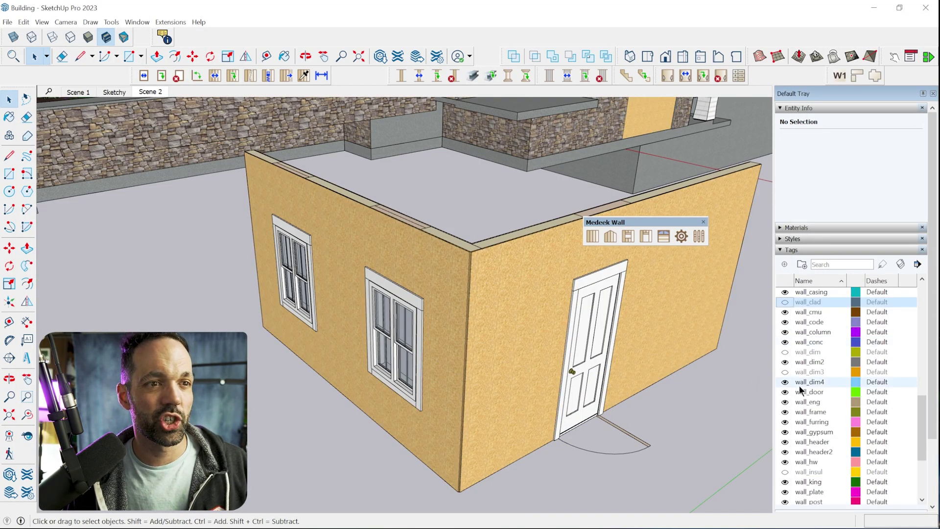
left_click(785, 482)
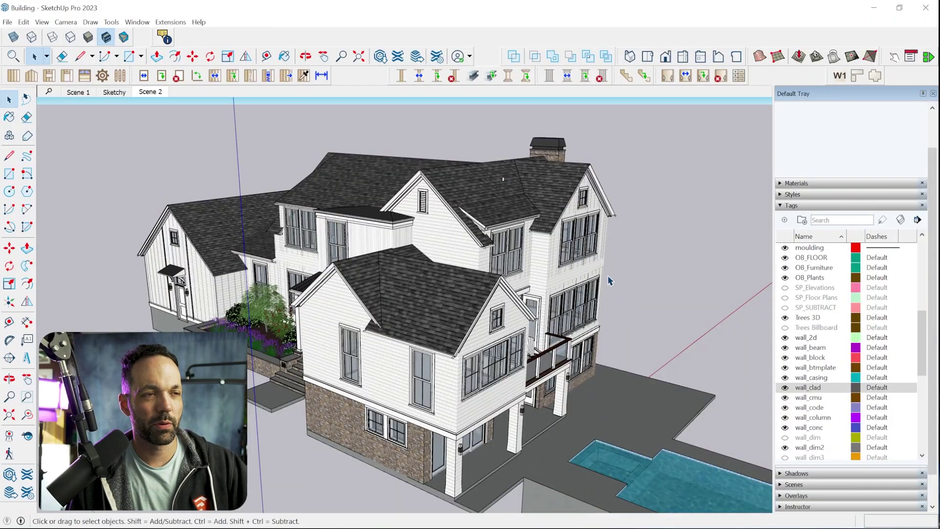
- Turn on the SP_Elevations and SP_Floor Plans tags and orbit around the house
middle_click_drag(641, 302, 630, 304)
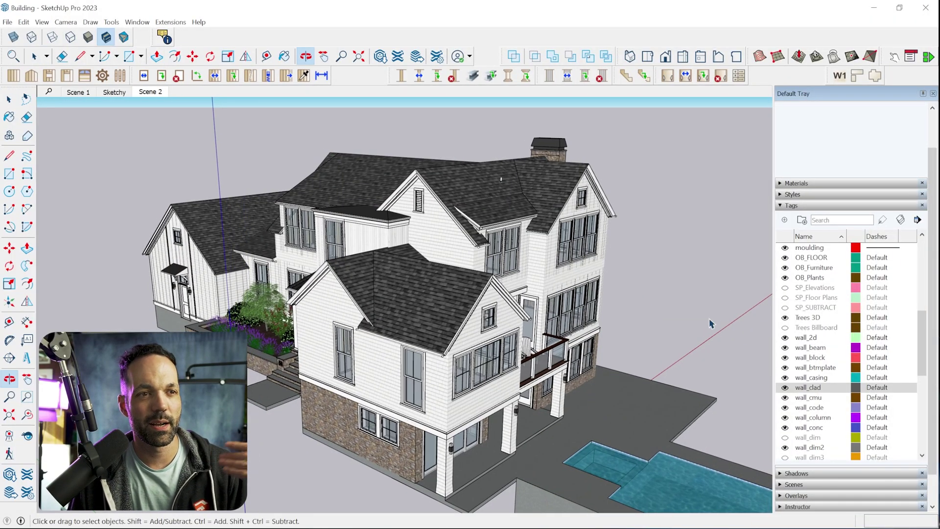
left_click(785, 288)
left_click(785, 298)
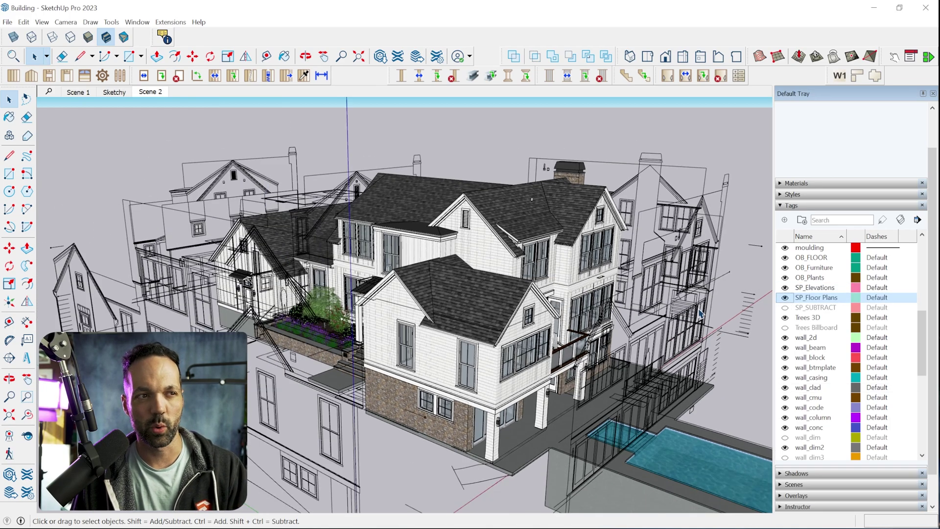
middle_click_drag(700, 314, 649, 325)
scroll(835, 331, "up", 1)
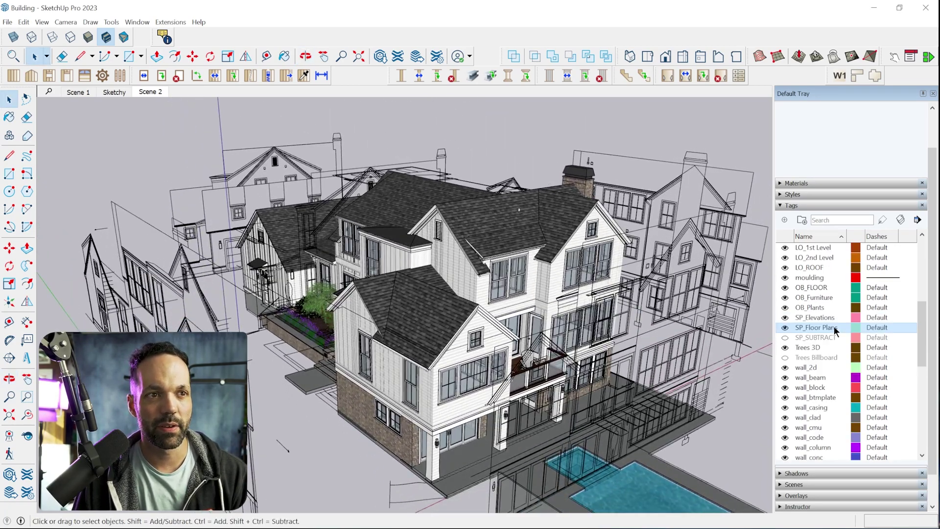
scroll(831, 326, "up", 1)
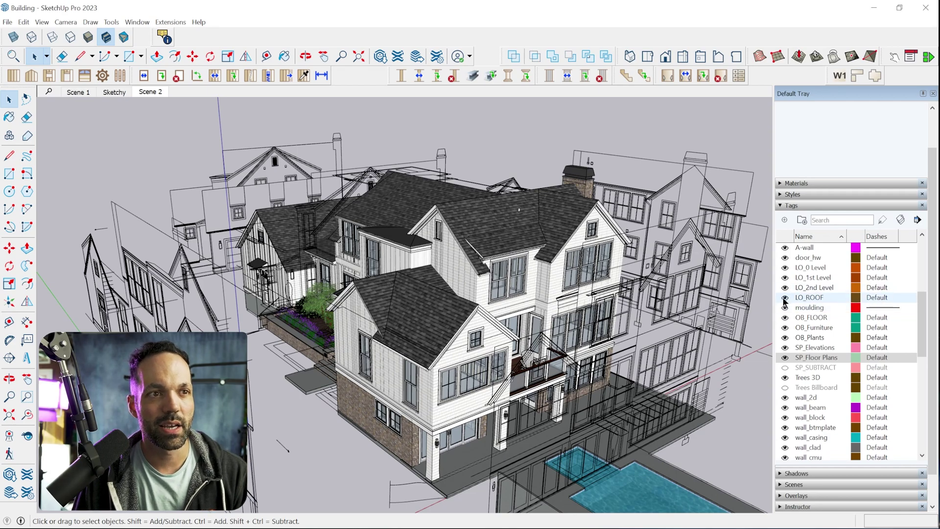
- Turn off LO_ROOF and LO_2nd Level, then orbit down onto the first-floor framing
left_click(785, 297)
left_click(785, 288)
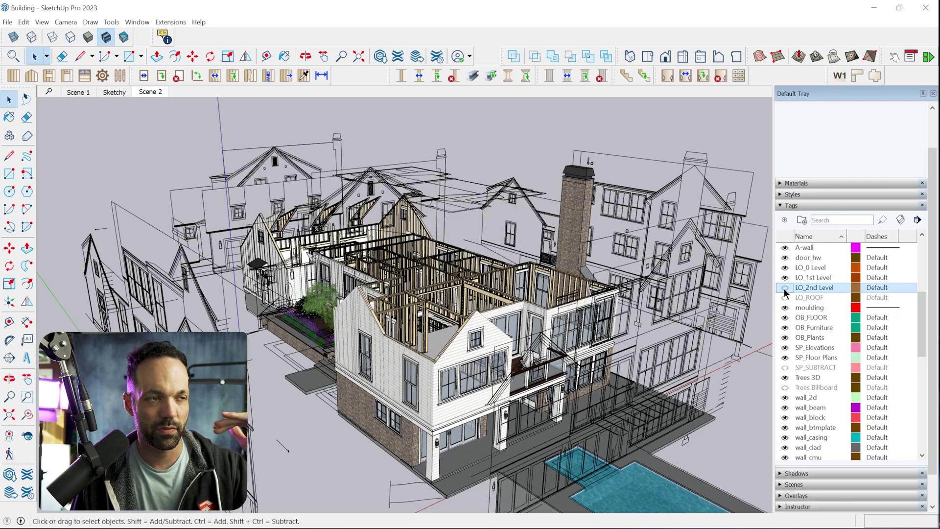
middle_click_drag(483, 304, 620, 321)
scroll(480, 356, "up", 5)
scroll(552, 333, "down", 8)
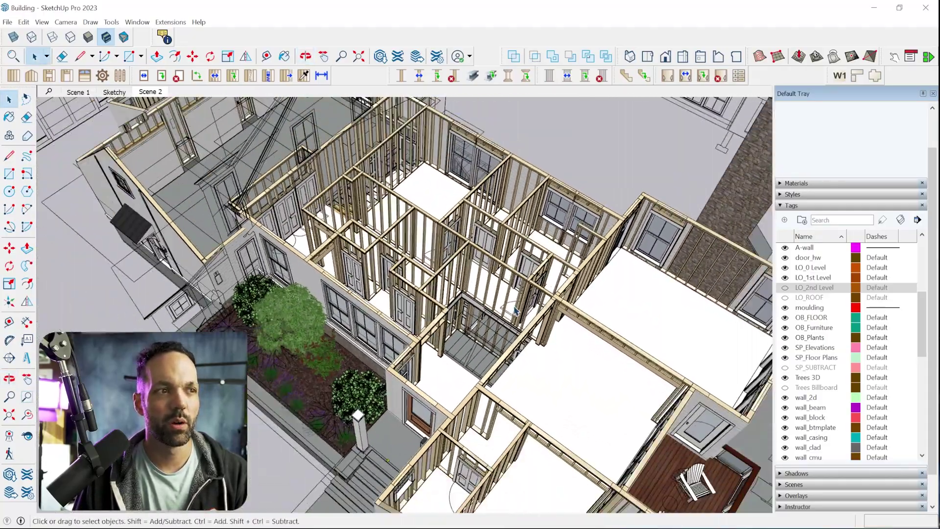
middle_click_drag(551, 331, 555, 307)
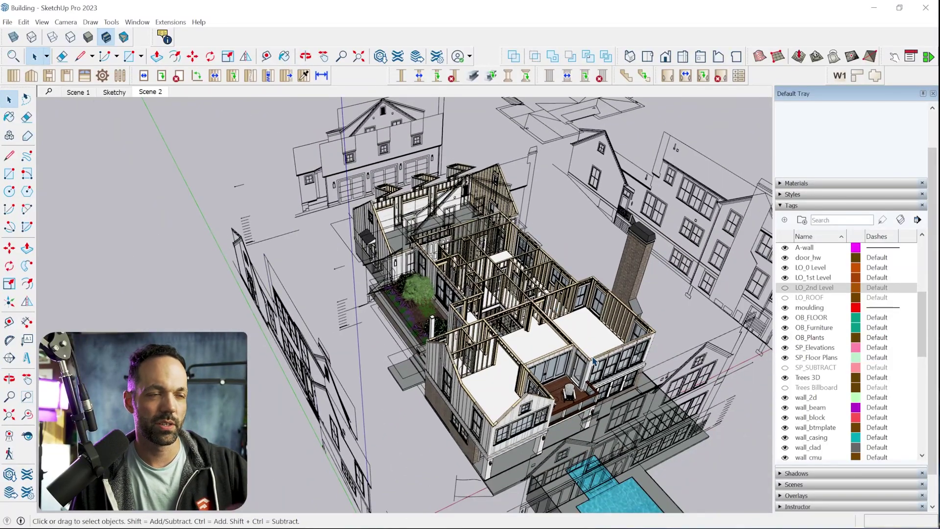
middle_click_drag(597, 342, 603, 285)
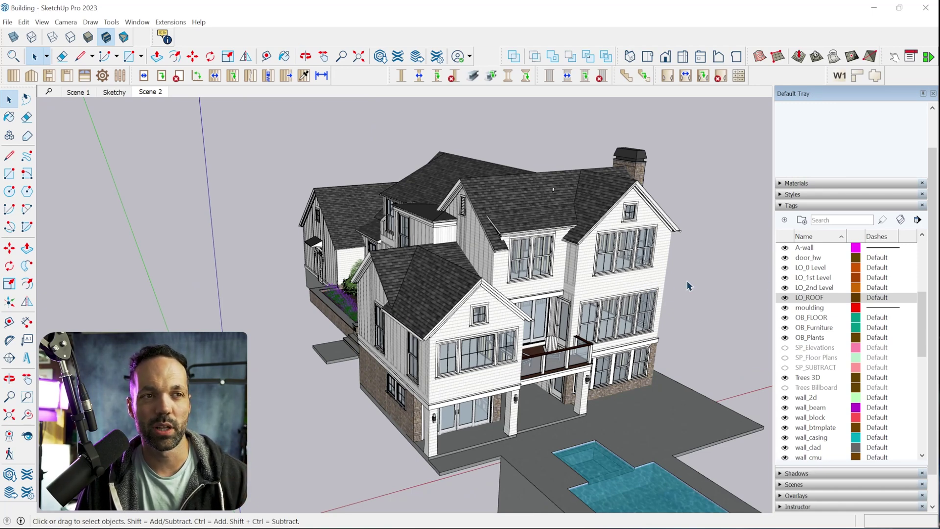
- Hide the LO_ROOF and LO_2nd Level tags to expose the first-floor framing
left_click(785, 298)
middle_click_drag(558, 293, 548, 267)
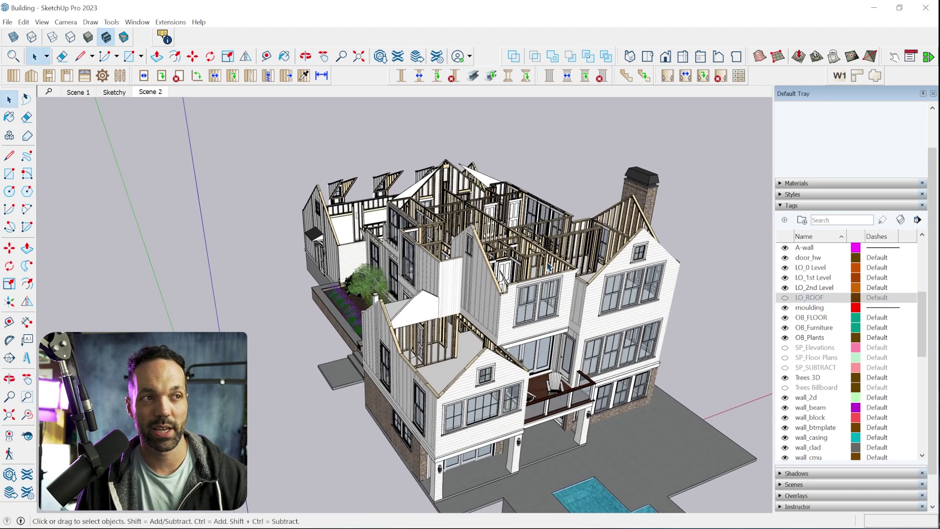
left_click(785, 288)
scroll(497, 333, "up", 5)
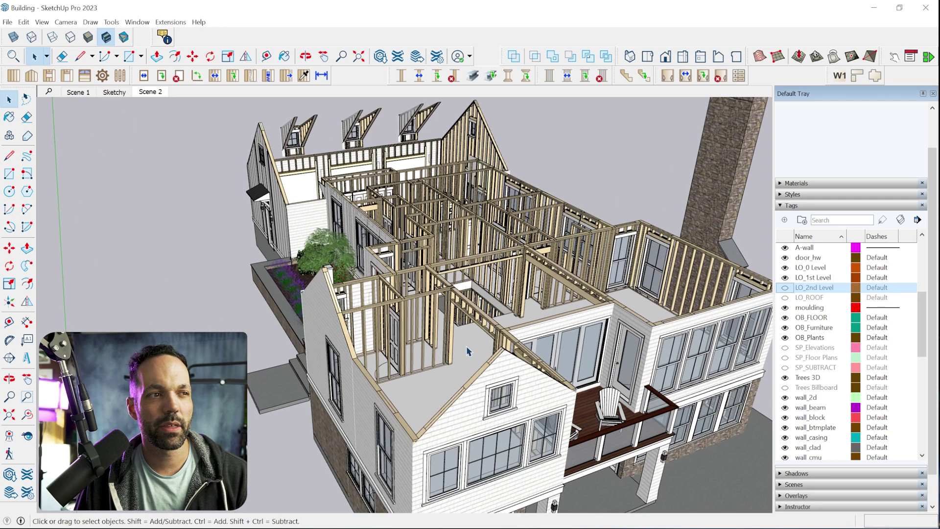
- Open the first-floor assembly group with the rest of the model hidden, inspect the slab, then restore it
left_click(471, 350)
double_click(477, 343)
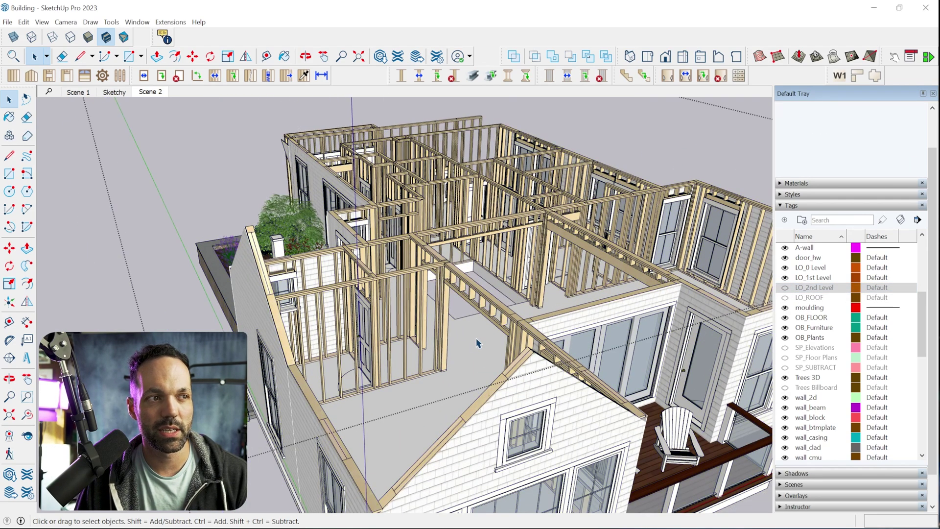
key("h")
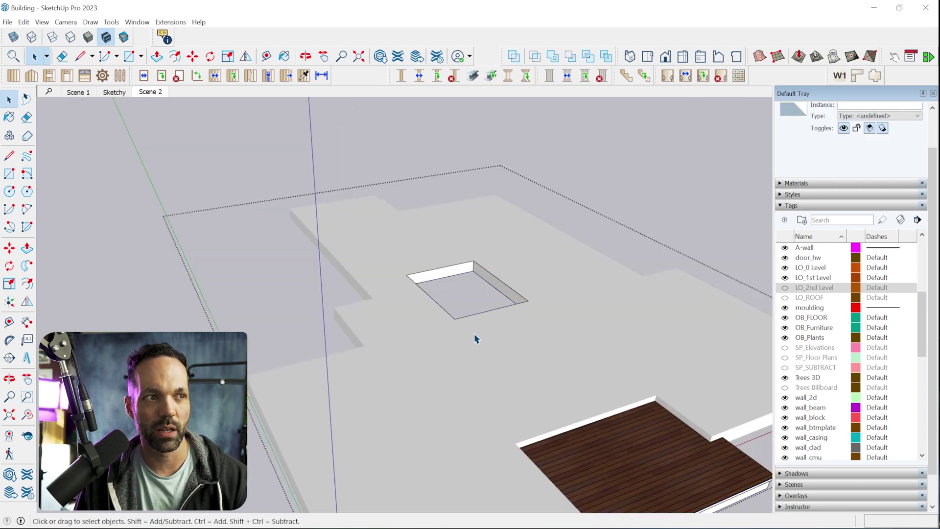
scroll(465, 318, "down", 2)
middle_click_drag(499, 328, 693, 231)
left_click_drag(693, 231, 546, 313)
key("space")
mouse_move(547, 313)
middle_mouse_down()
mouse_move(539, 330)
mouse_move(541, 314)
middle_mouse_up()
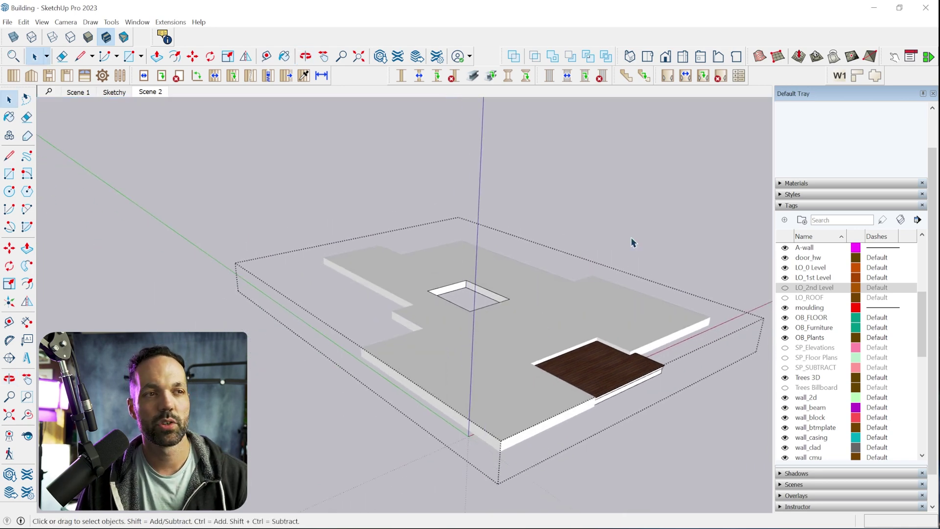
key("Escape")
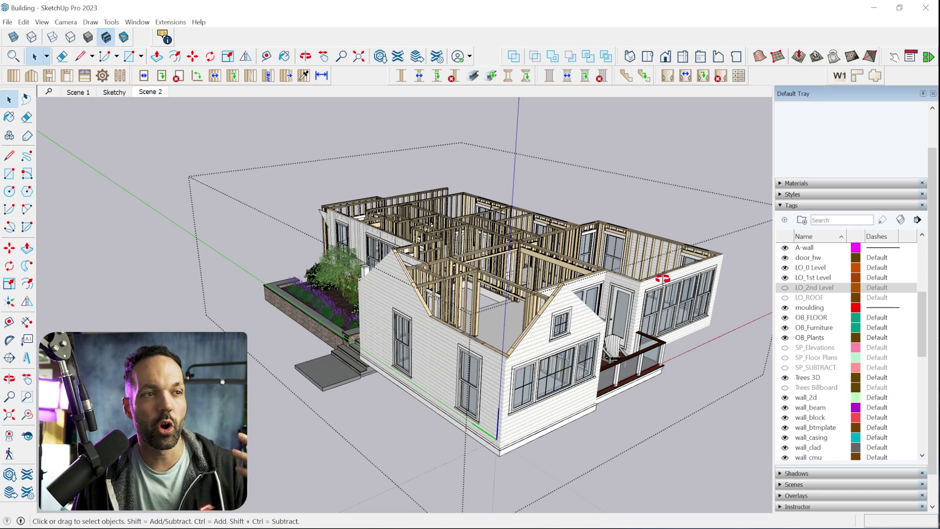
- Bring the four-window wall into view and launch the Medeek Edit Opening tool
middle_click_drag(663, 277, 323, 227)
scroll(537, 322, "up", 5)
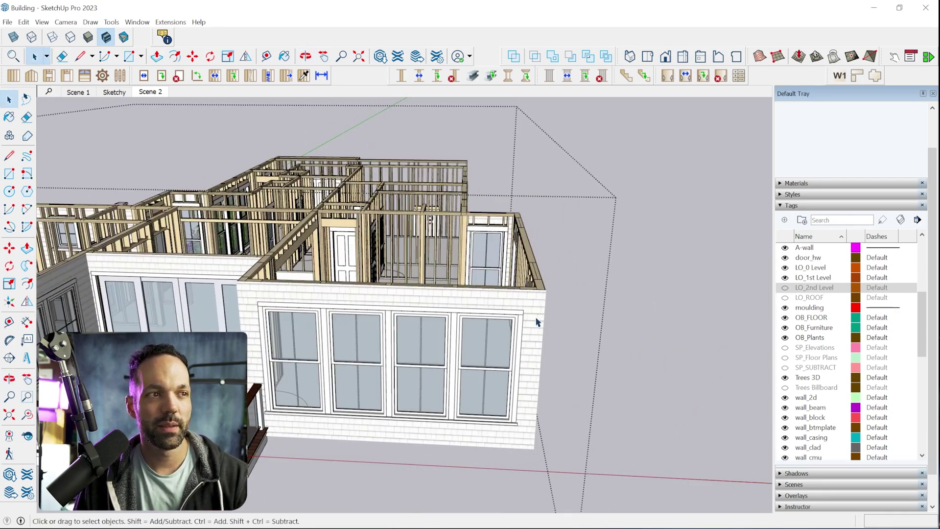
middle_click_drag(537, 322, 376, 319)
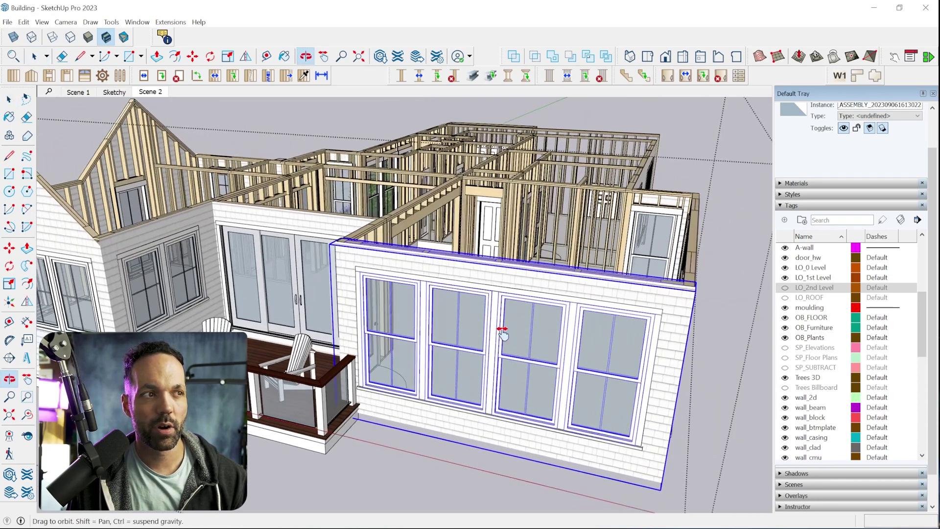
left_click(159, 78)
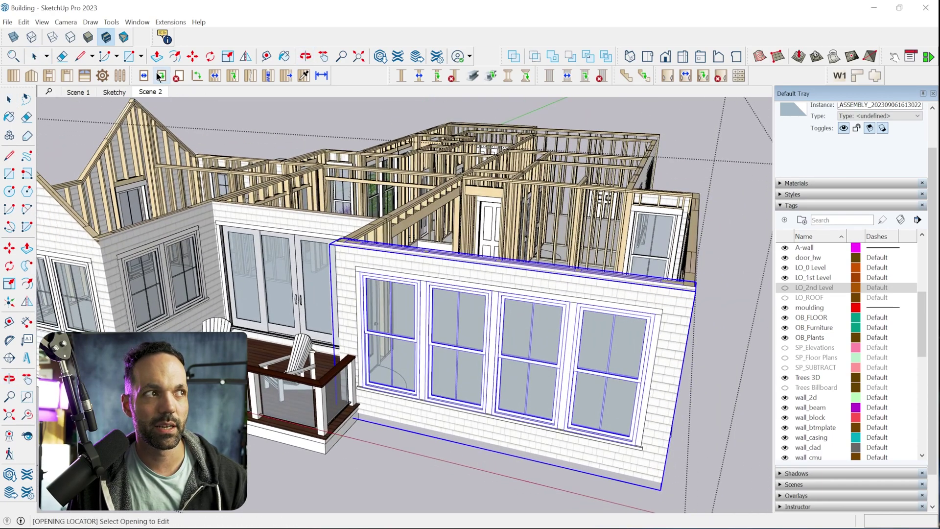
left_click(486, 337)
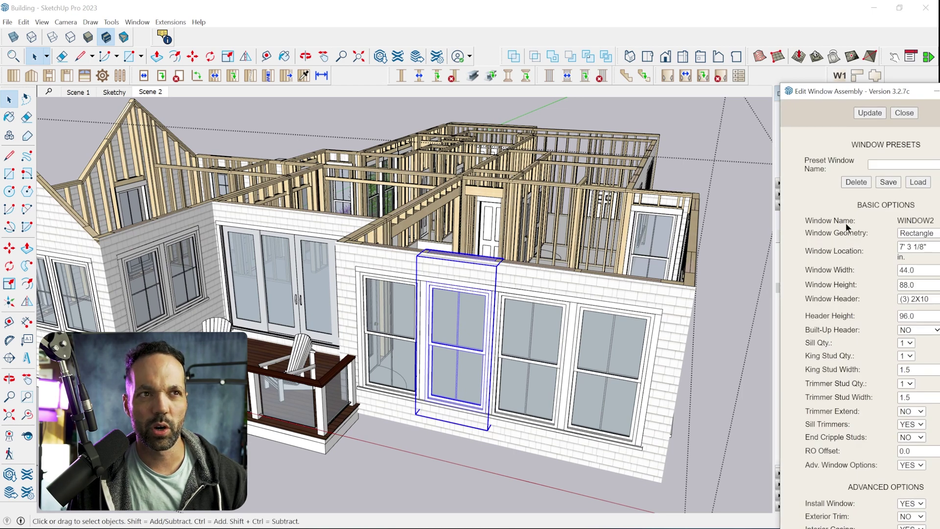
left_click_drag(886, 92, 719, 24)
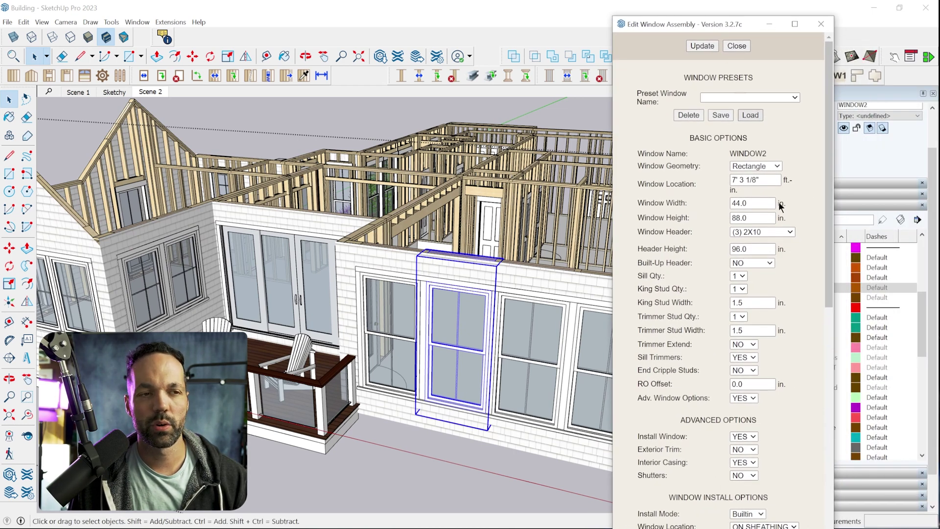
scroll(734, 348, "down", 3)
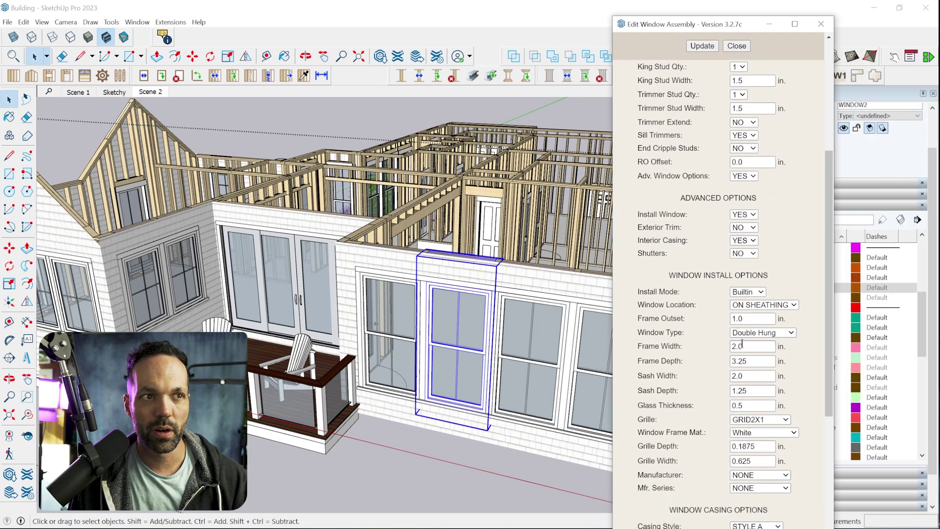
scroll(720, 327, "down", 1)
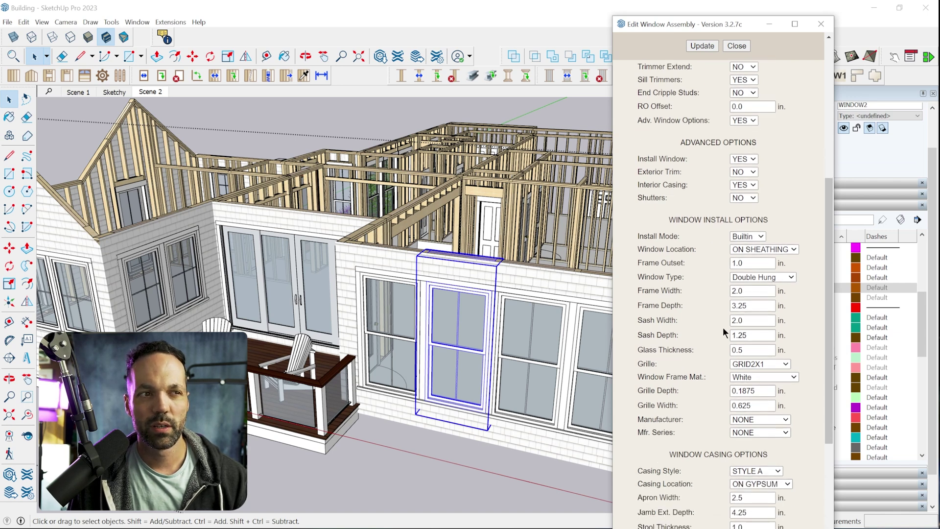
left_click(788, 278)
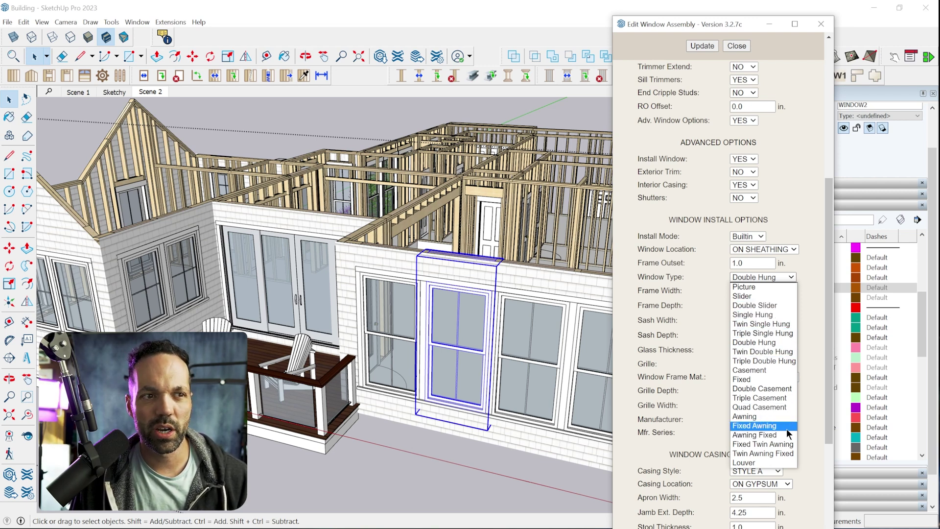
key("Escape")
middle_click_drag(539, 304, 483, 300)
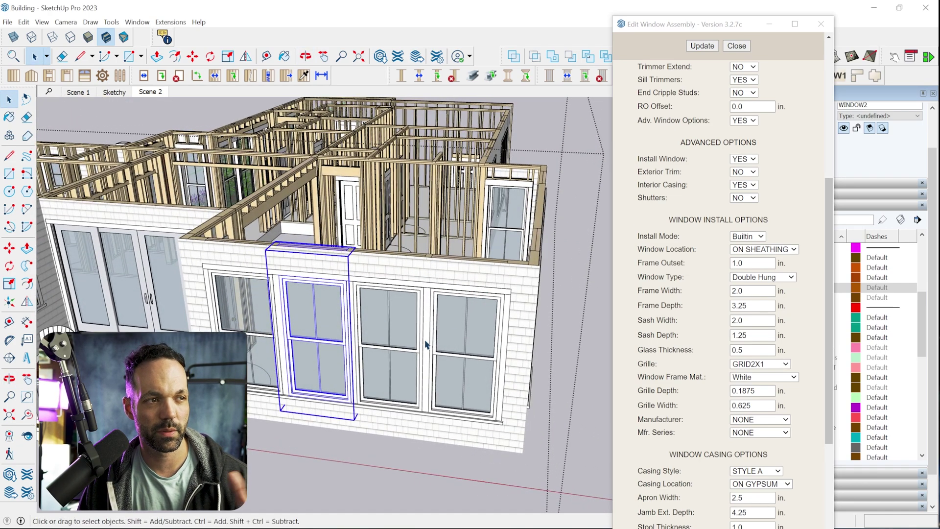
middle_click_drag(541, 334, 302, 311)
scroll(305, 297, "up", 8)
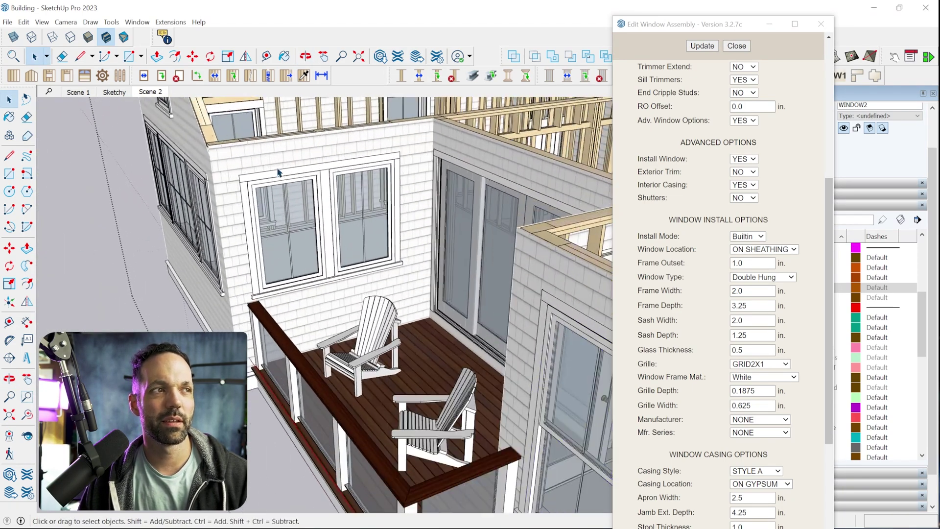
middle_click_drag(318, 241, 333, 329)
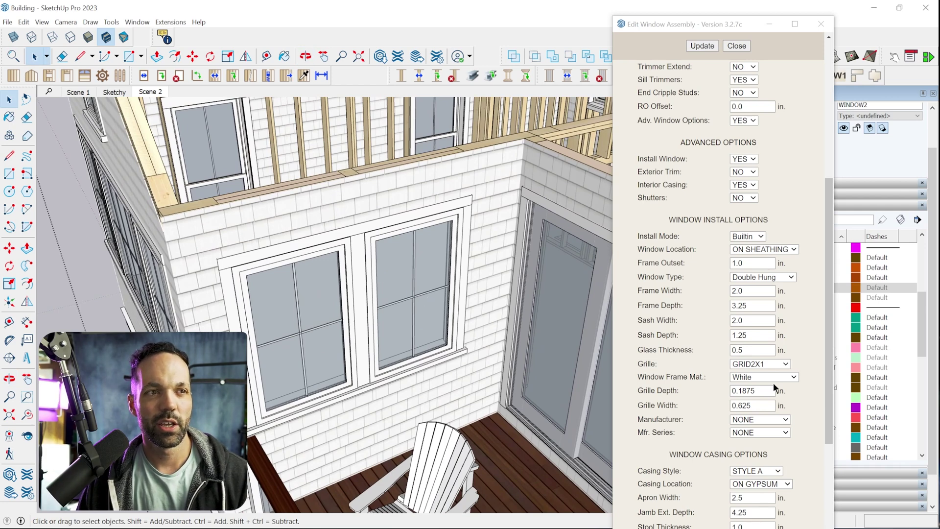
left_click(783, 278)
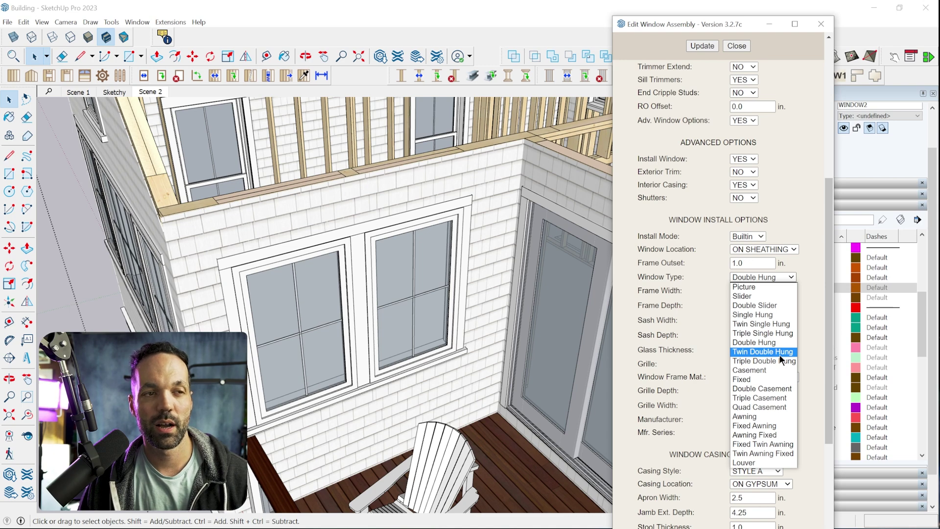
left_click(812, 295)
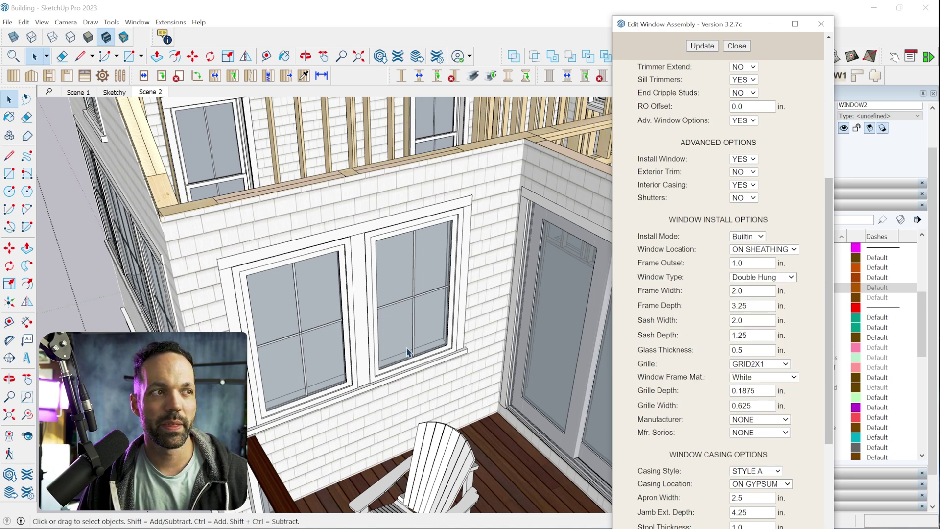
middle_click_drag(387, 275, 415, 359)
scroll(406, 343, "up", 3)
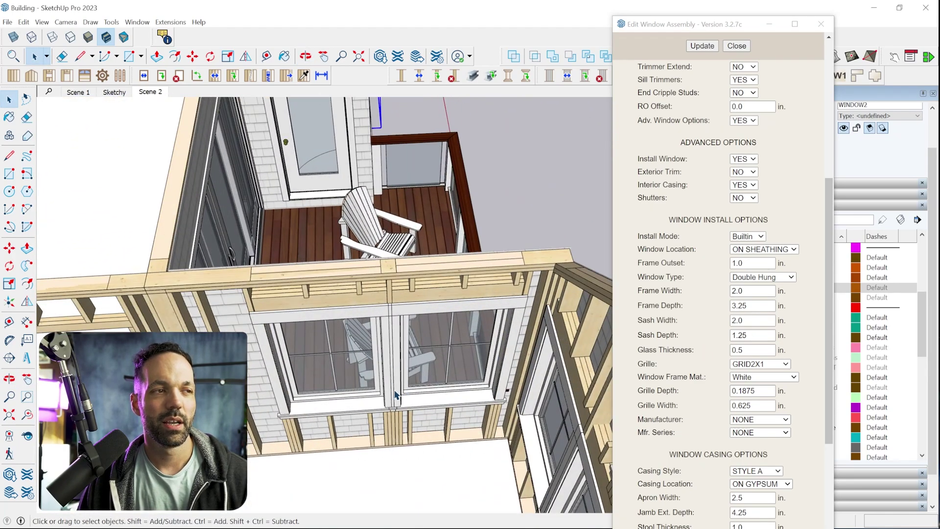
middle_click_drag(424, 333, 399, 198)
scroll(400, 198, "down", 2)
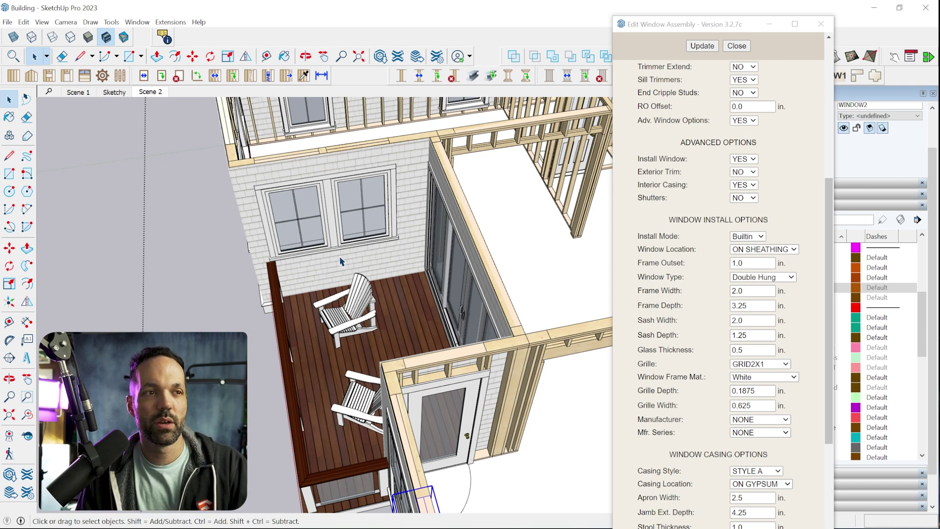
- Open the deck's window wall group for editing and select its right window
left_click(303, 204)
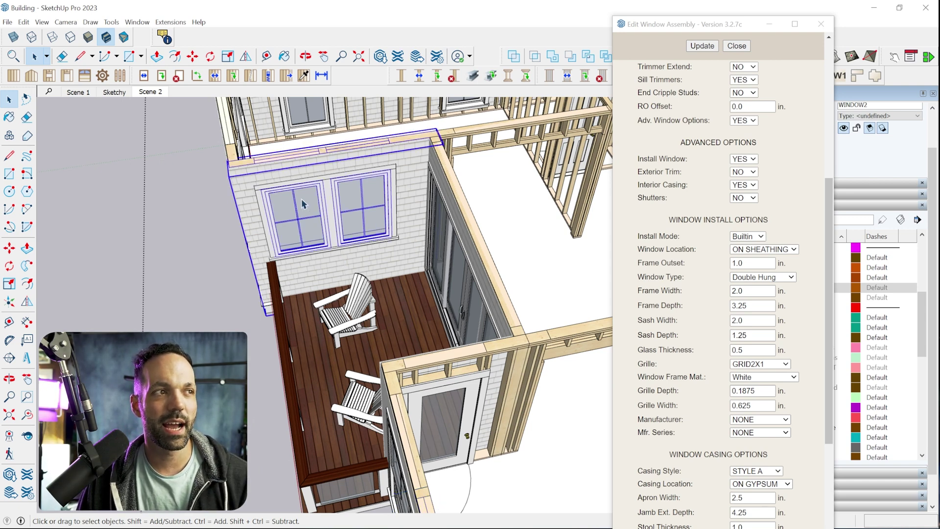
double_click(318, 217)
left_click(352, 201)
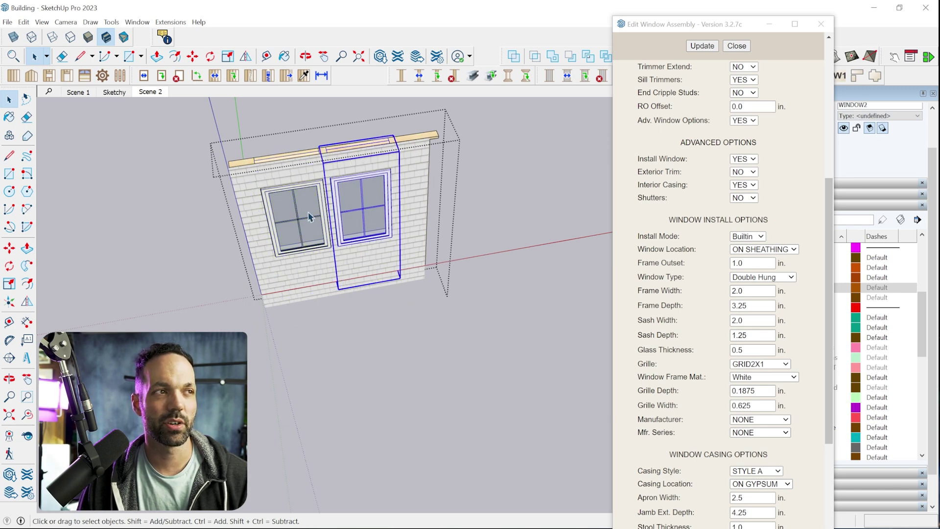
- Orbit around the isolated wall from the other side, then show the rest of the model faded
middle_click_drag(308, 217, 426, 475)
scroll(422, 455, "up", 10)
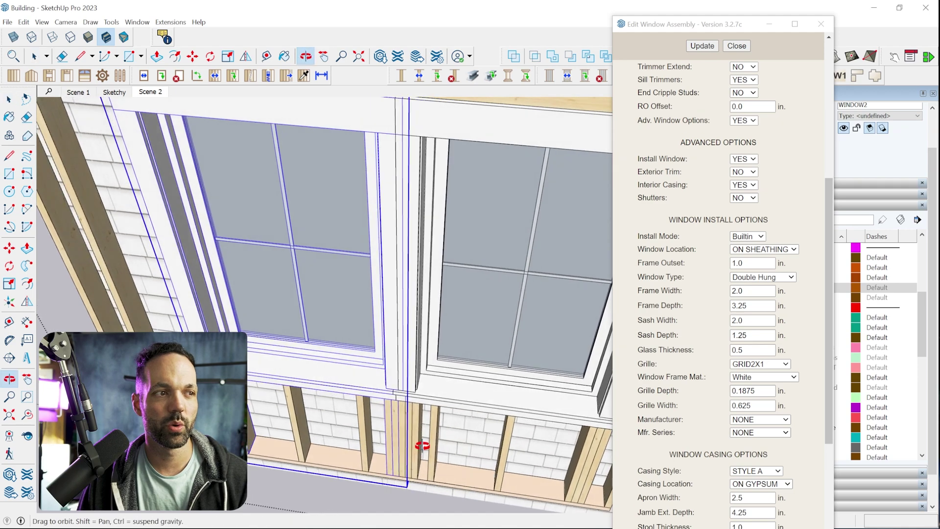
scroll(423, 446, "down", 6)
key("space")
scroll(391, 436, "down", 4)
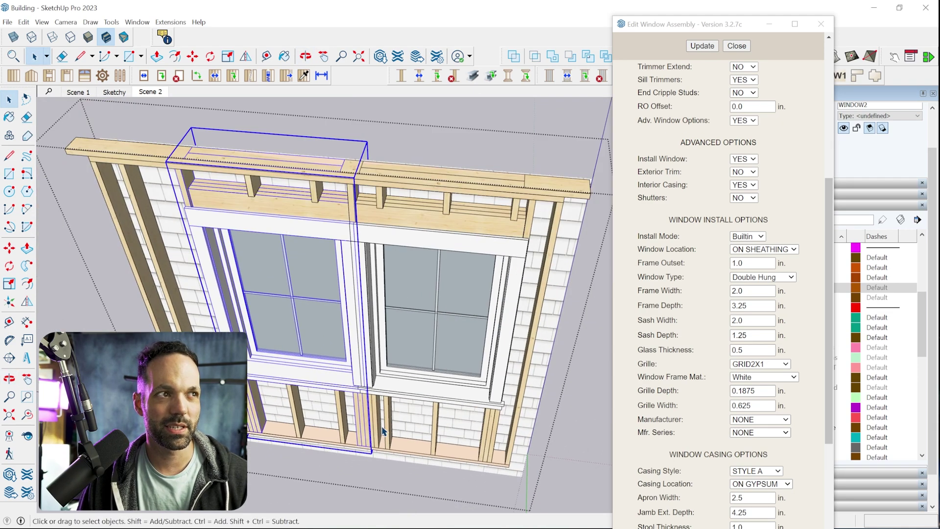
scroll(382, 431, "down", 2)
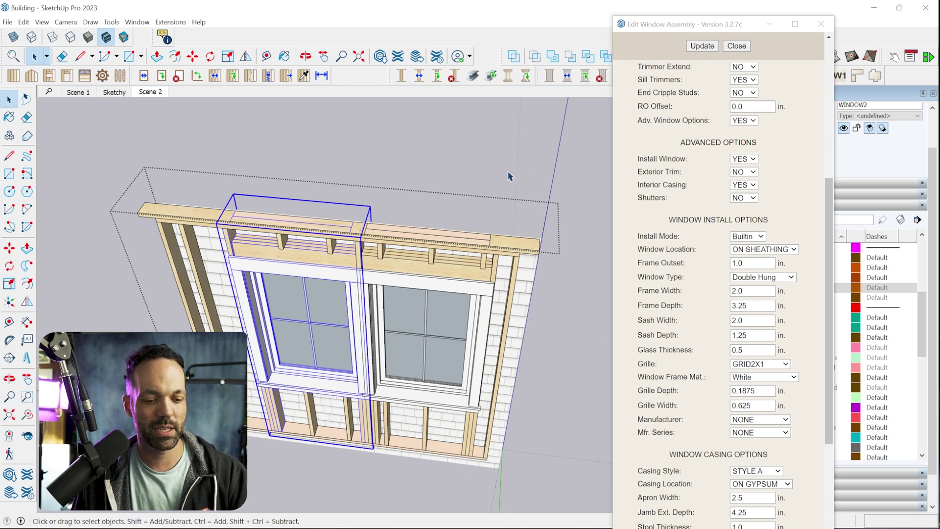
key("ctrl+h")
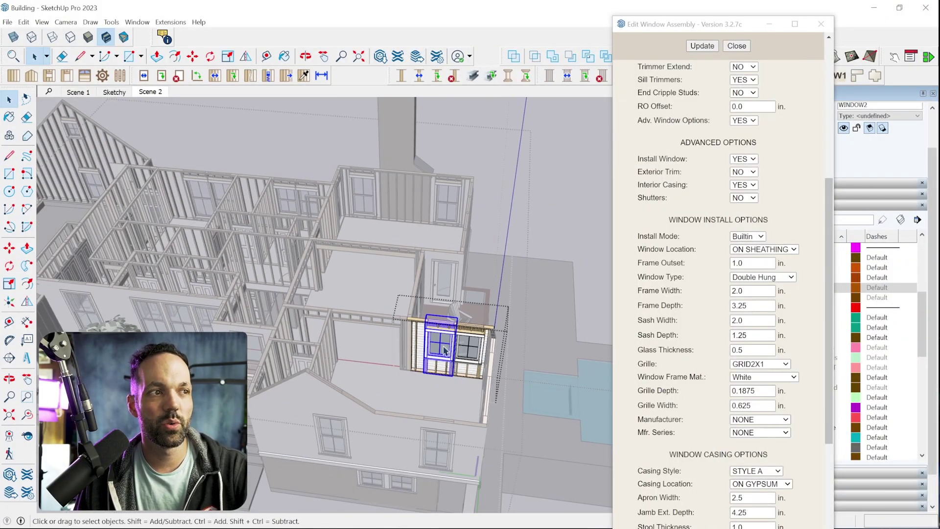
- Exit the wall group and orbit down onto the framed interior doors
left_click(551, 239)
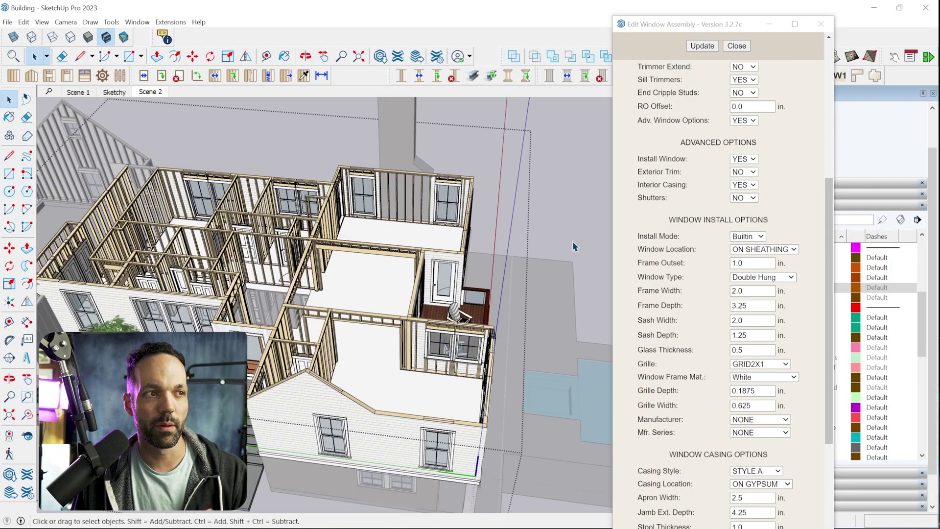
scroll(276, 284, "up", 5)
middle_click_drag(269, 264, 435, 278)
scroll(433, 281, "up", 3)
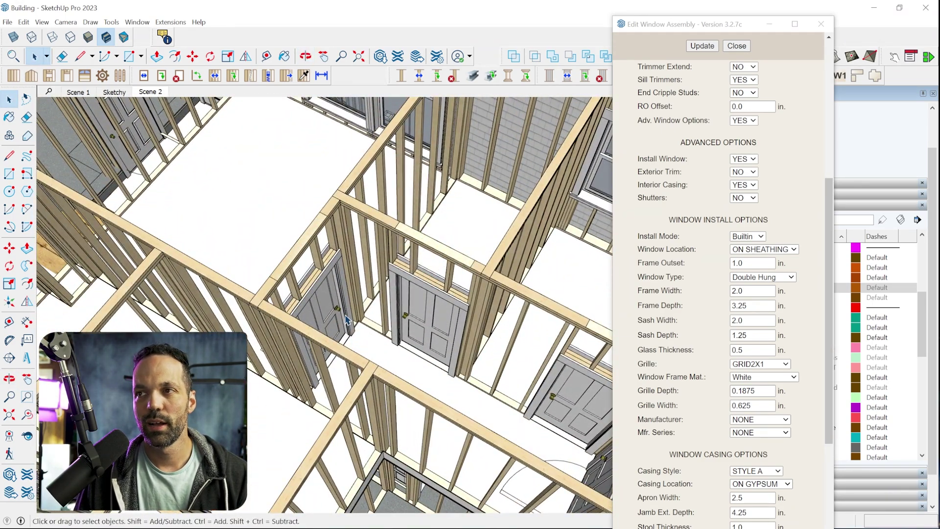
middle_click_drag(346, 319, 435, 263)
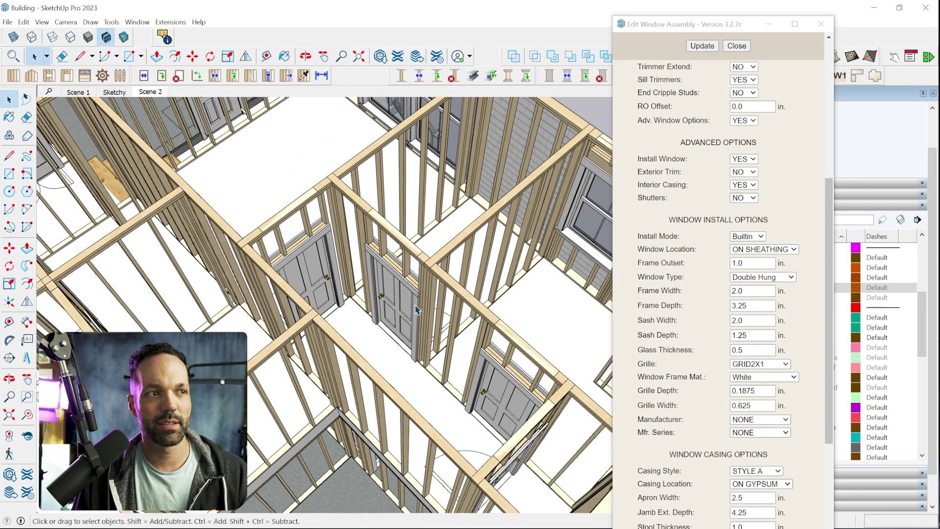
- Change the interior door's type from Flat Four Panel to Six Panel and apply it
scroll(527, 293, "down", 3)
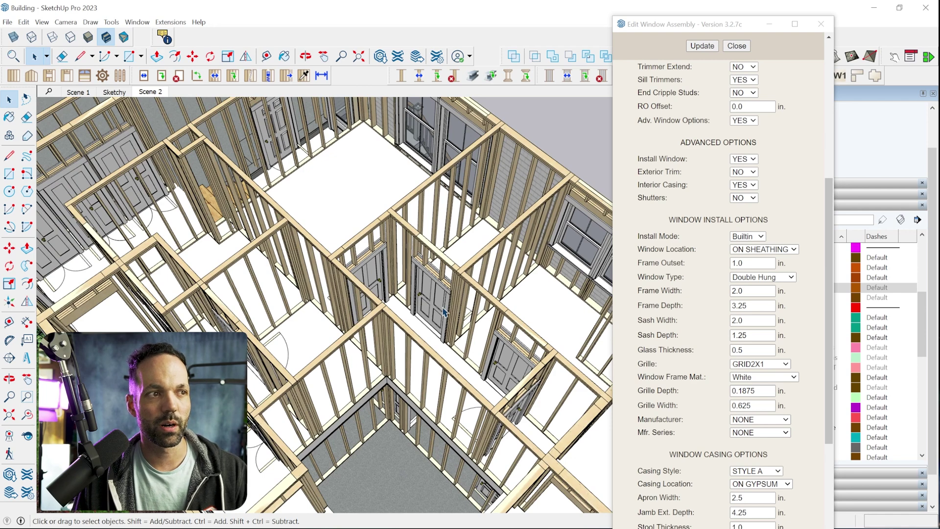
left_click(161, 75)
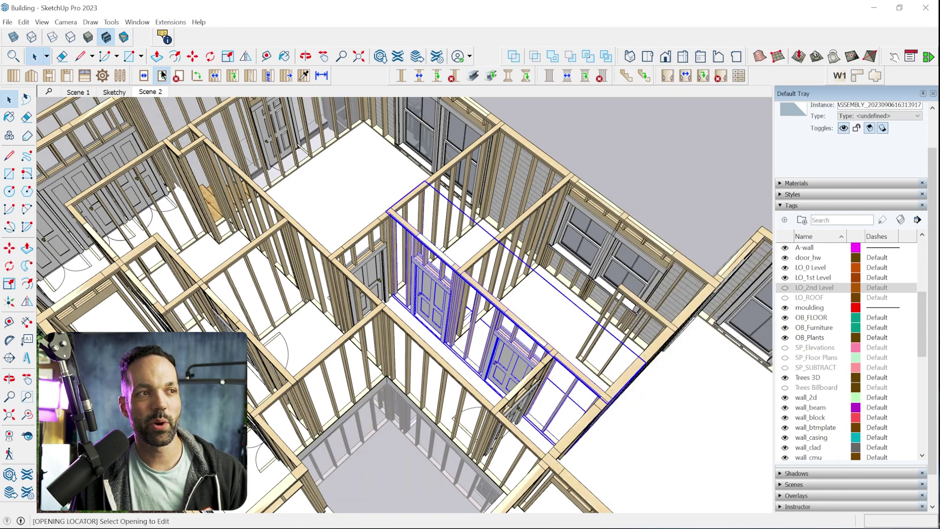
left_click(434, 294)
left_click_drag(777, 54, 629, 25)
scroll(668, 284, "down", 3)
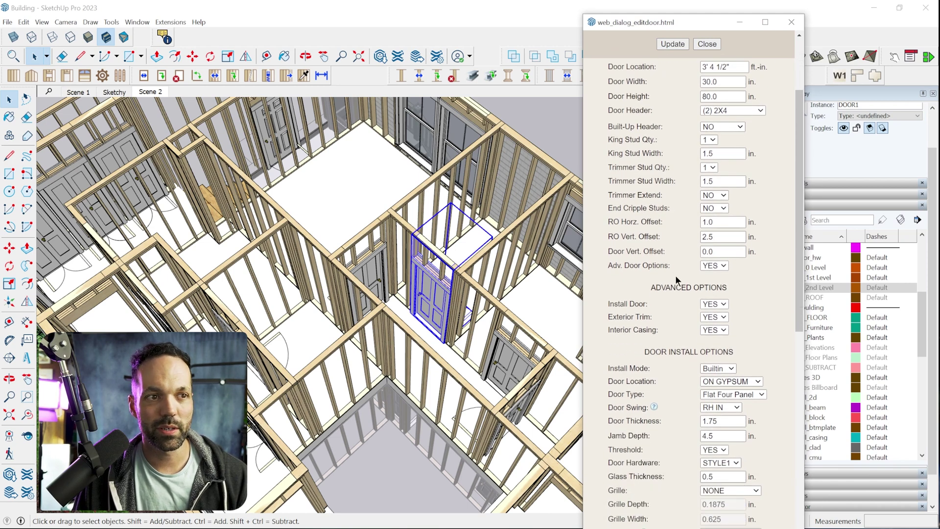
scroll(763, 304, "down", 1)
left_click(757, 338)
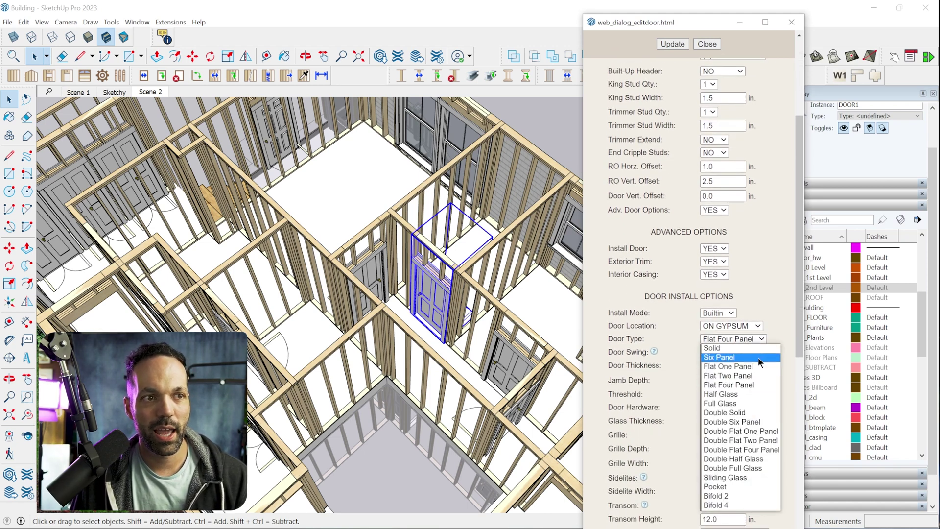
left_click(758, 357)
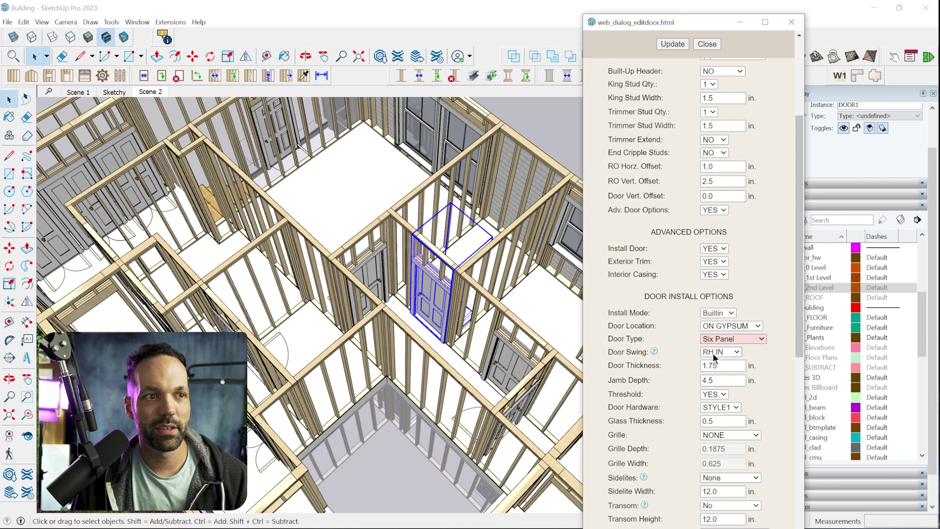
left_click(678, 42)
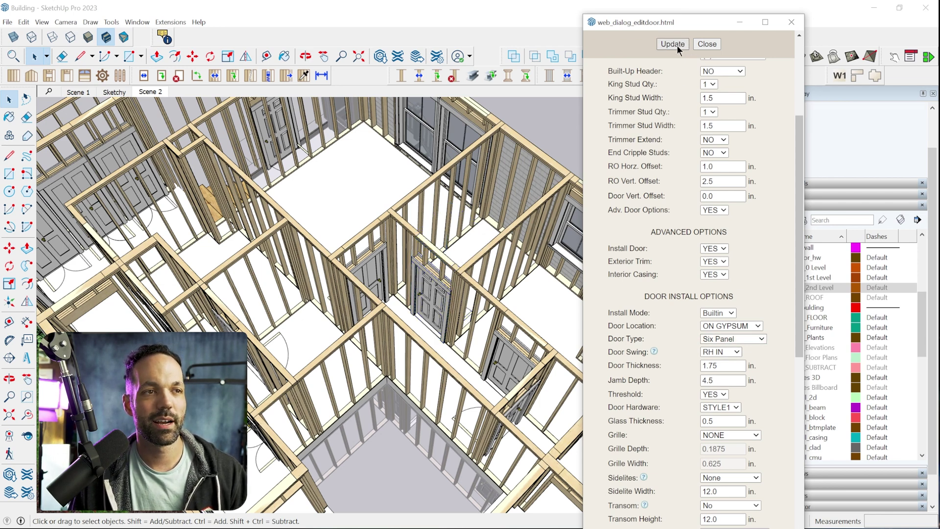
left_click(707, 43)
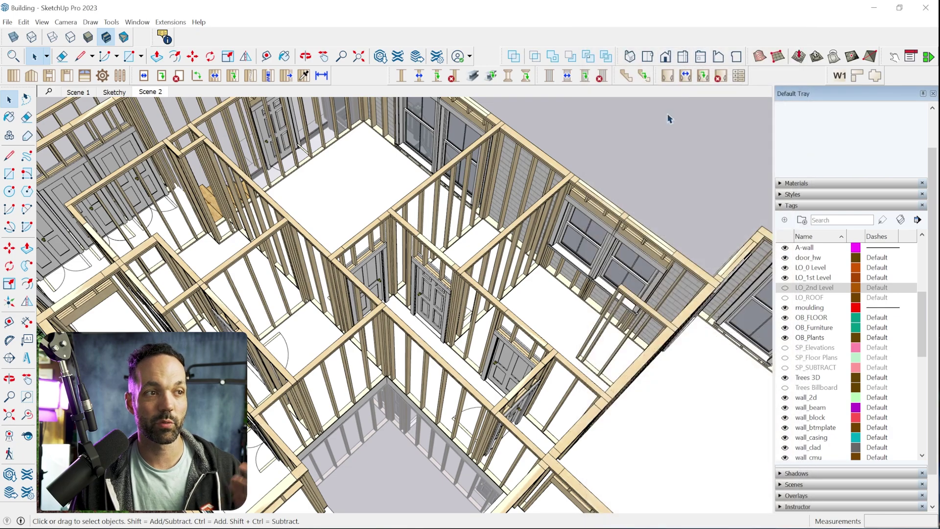
scroll(587, 344, "down", 5)
middle_click_drag(587, 344, 461, 255)
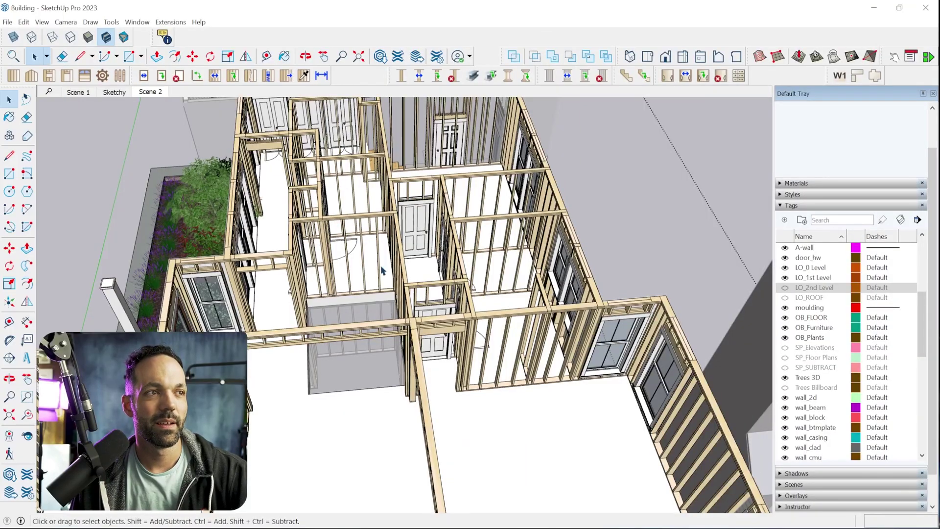
middle_click_drag(382, 271, 501, 360)
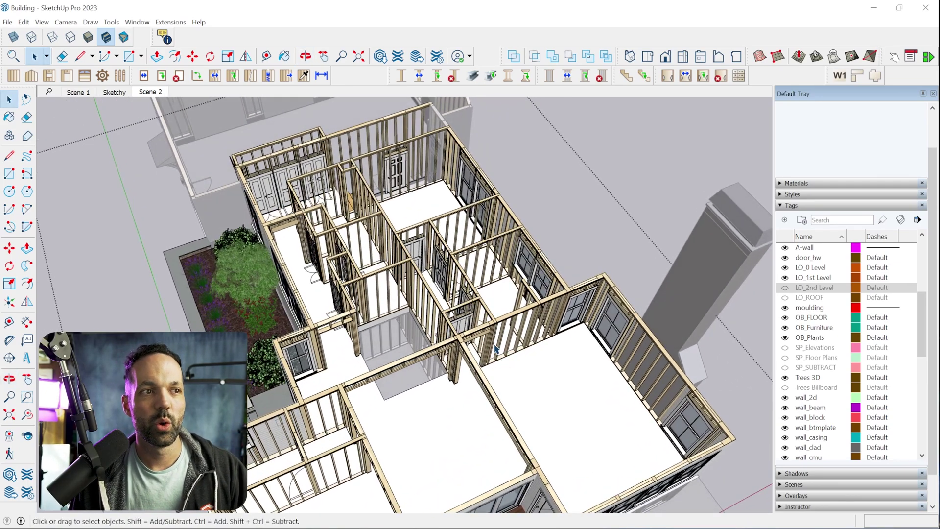
scroll(492, 337, "down", 2)
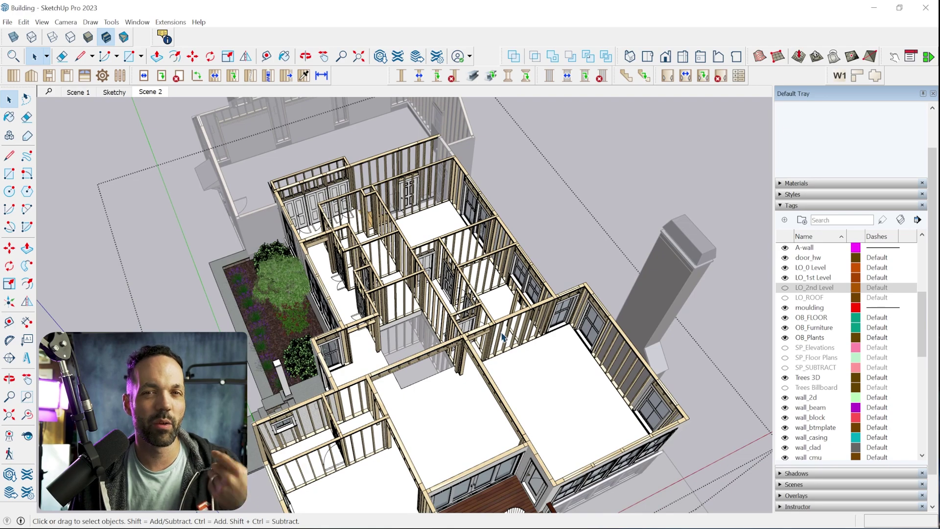
middle_click_drag(531, 384, 539, 329)
scroll(539, 329, "up", 2)
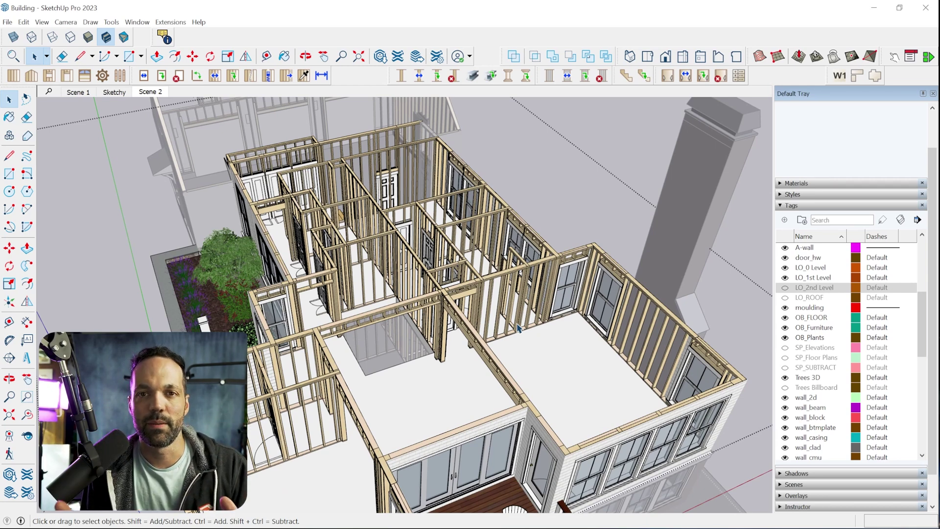
left_click(652, 301)
- Select the front four-window wall and change its cladding from Cedar_White to Boothbay Blue
middle_click_drag(652, 301, 627, 307)
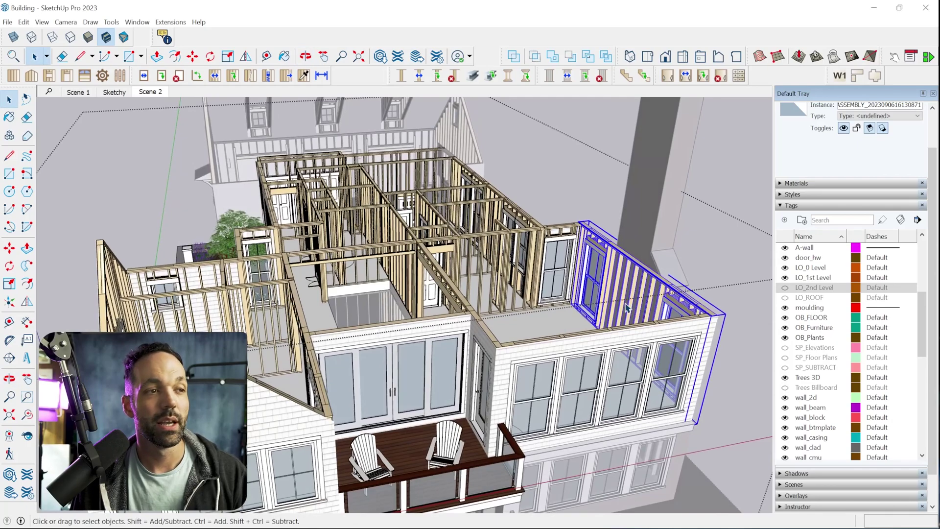
left_click(616, 345)
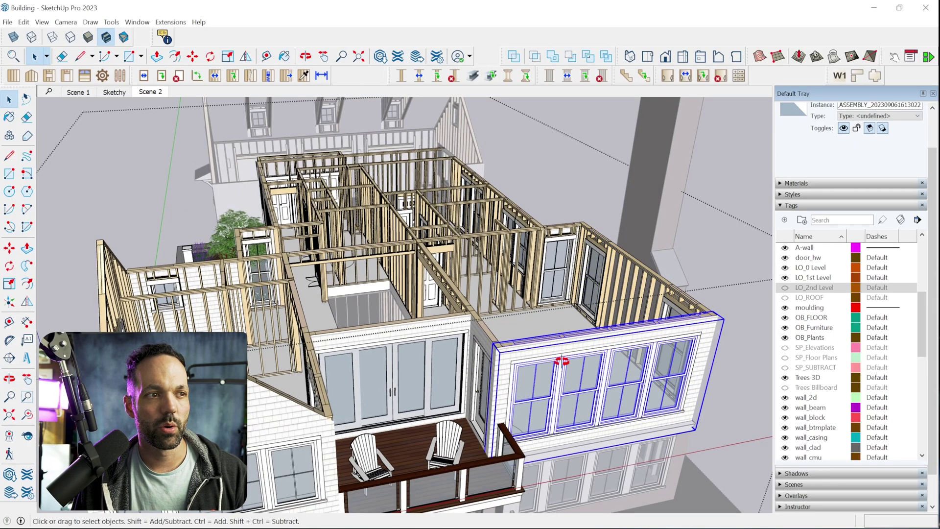
middle_click_drag(561, 361, 592, 341)
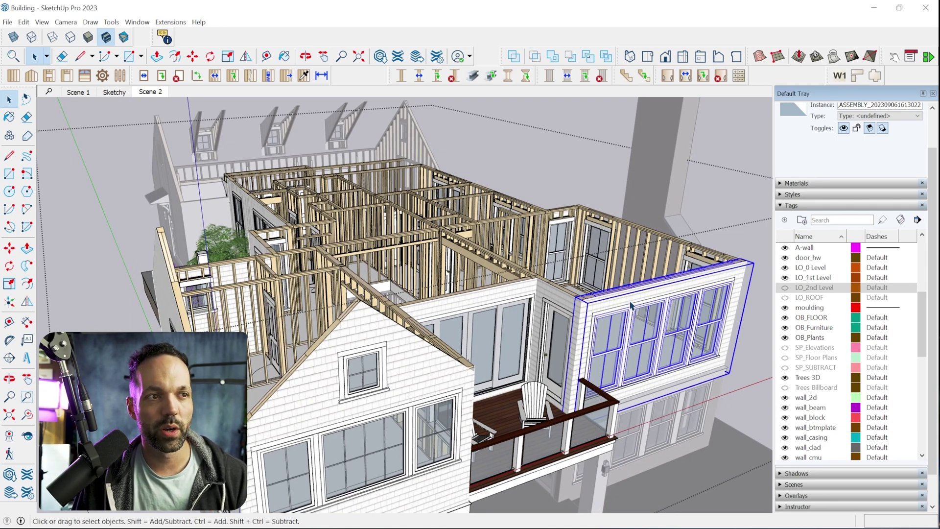
key("e")
mouse_move(898, 72)
left_mouse_down()
mouse_move(876, 228)
mouse_move(889, 364)
left_mouse_up()
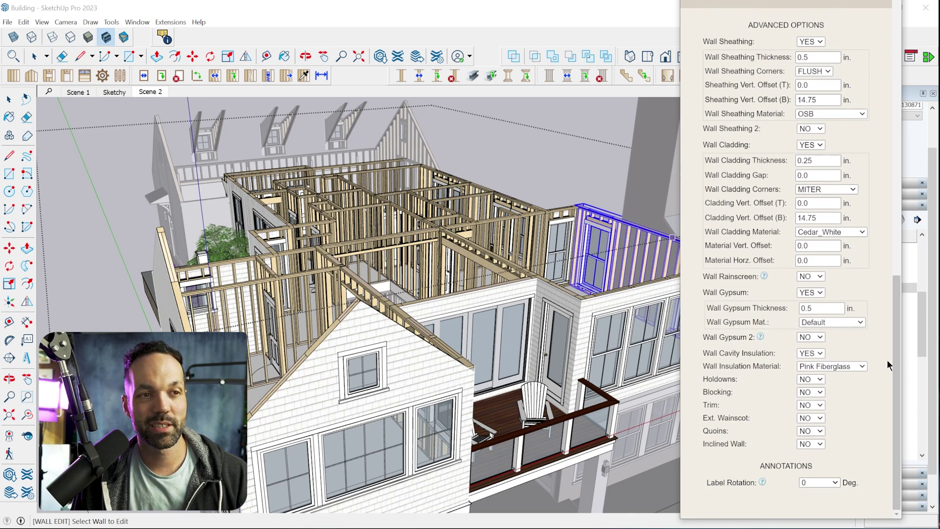
left_click(864, 234)
scroll(863, 243, "up", 1)
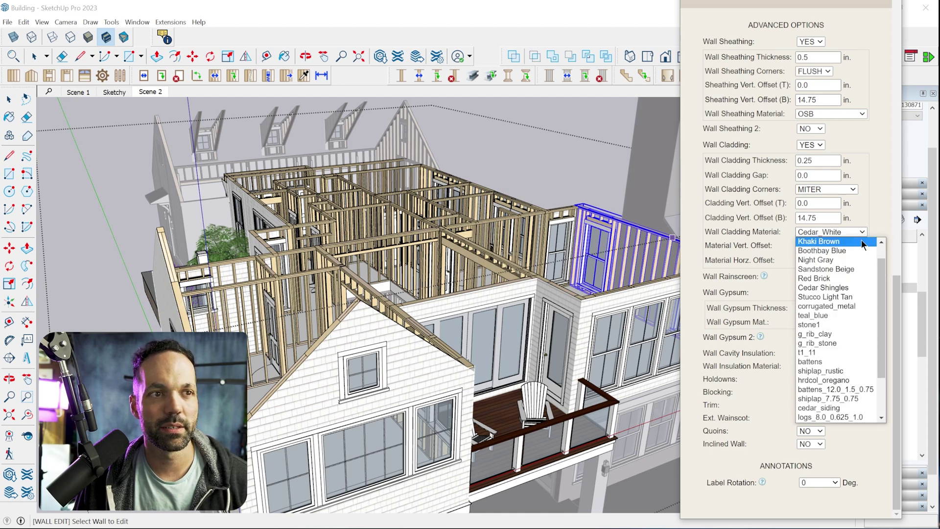
left_click(852, 250)
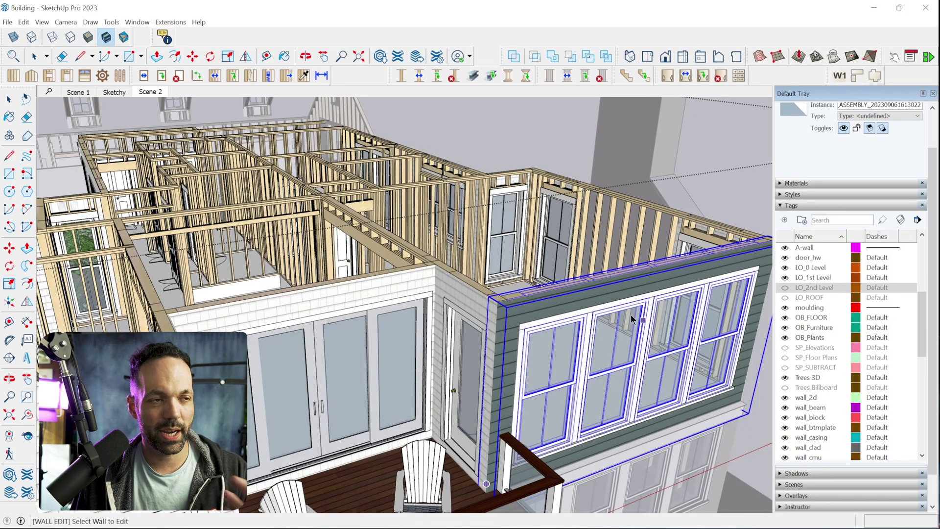
key("Escape")
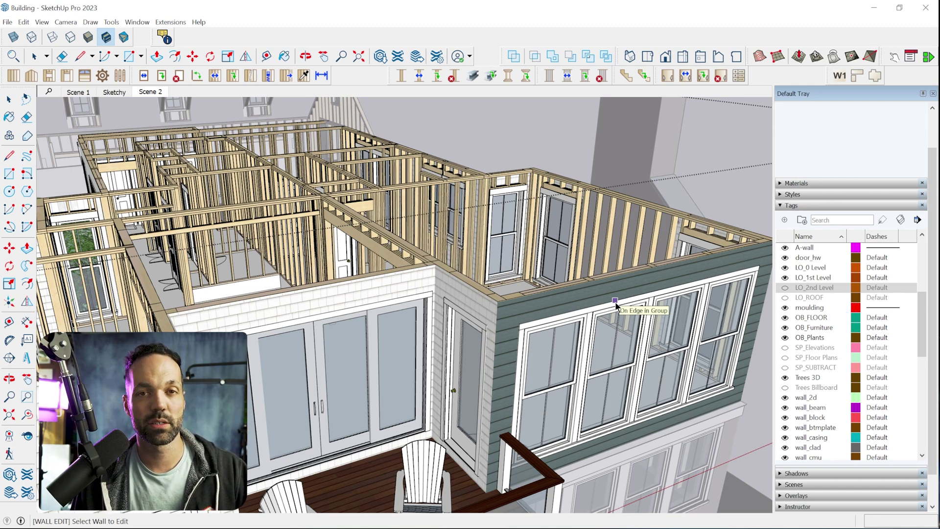
- Copy the Boothbay Blue cladding material onto the corner wall and the left front wall
left_click(303, 76)
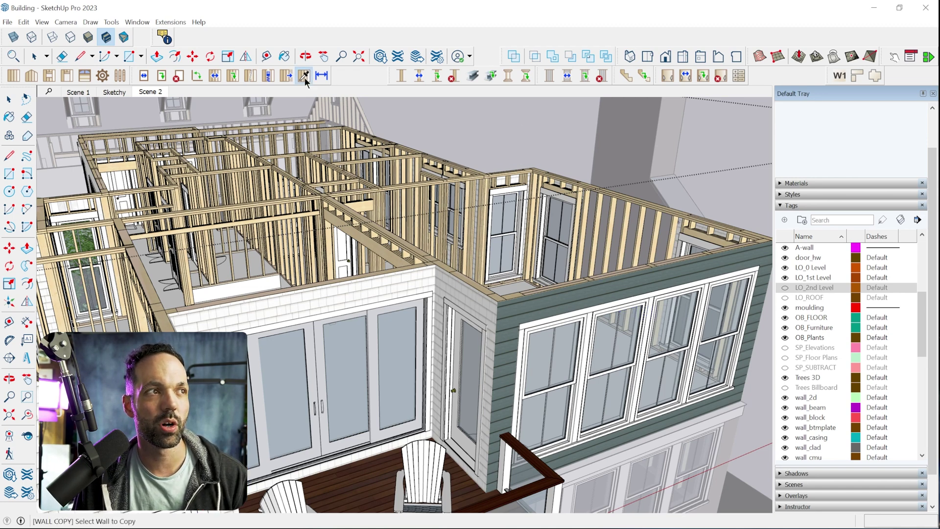
left_click(632, 288)
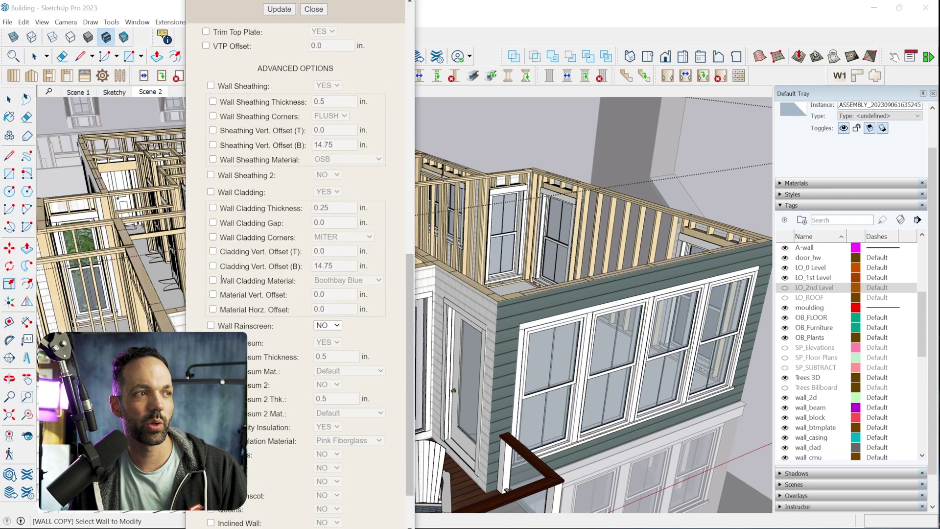
left_click(214, 281)
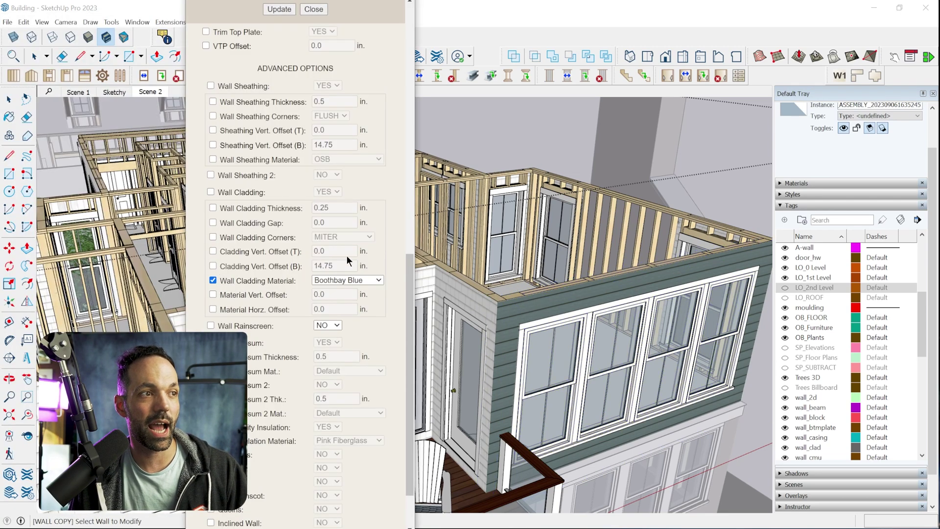
middle_click_drag(748, 259, 629, 261)
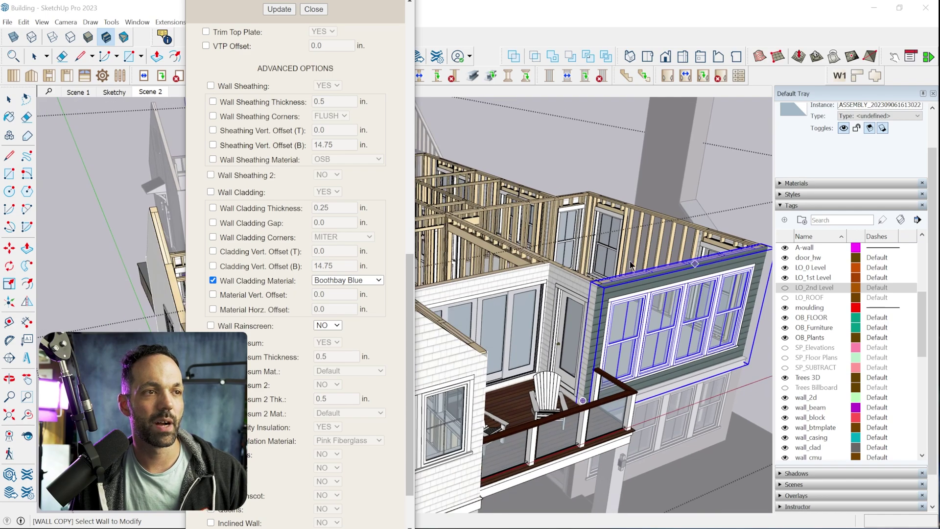
left_click(580, 278)
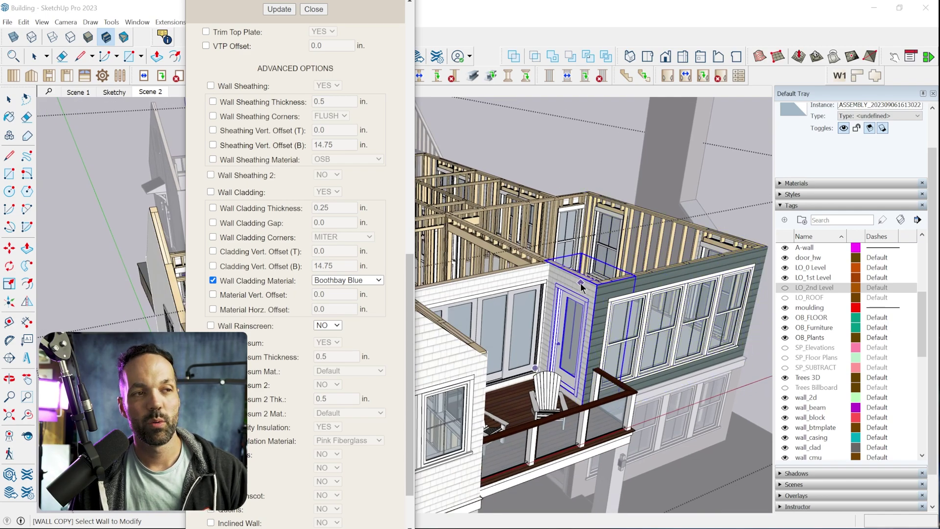
left_click(525, 289)
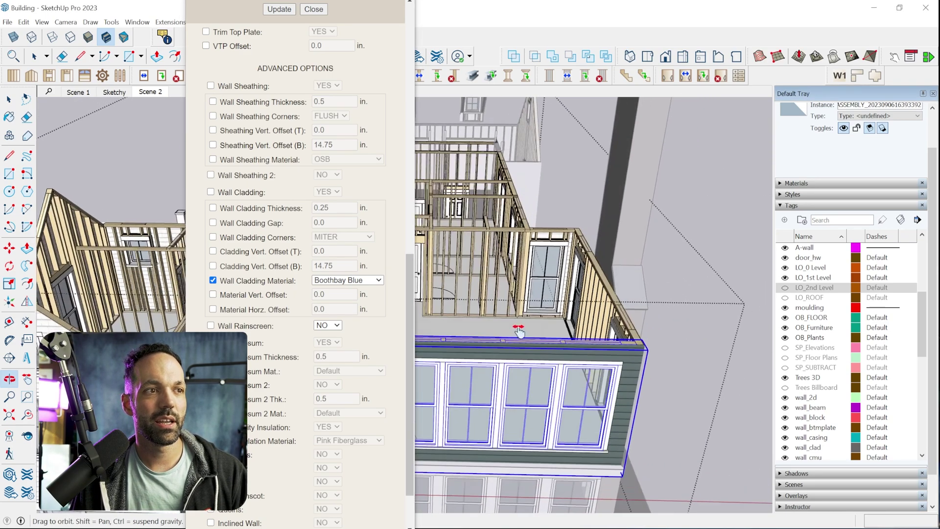
middle_click_drag(519, 332, 480, 304)
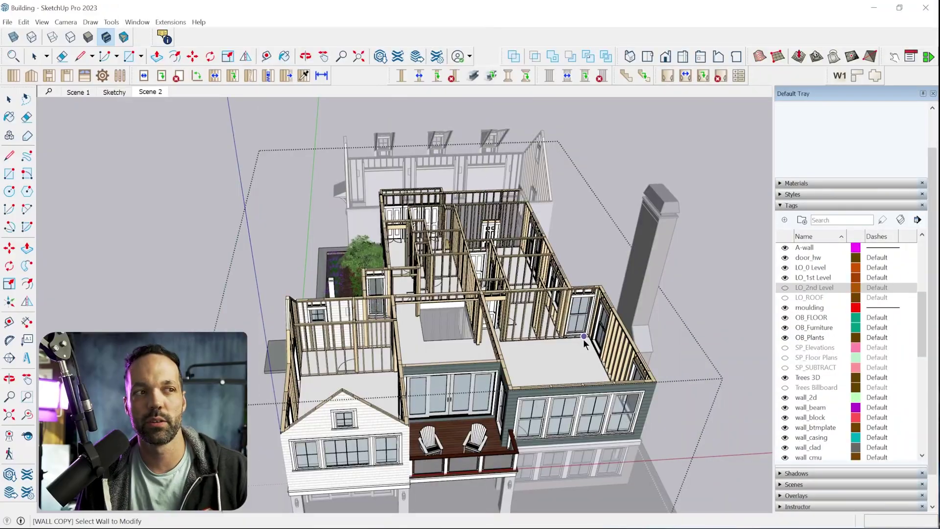
- Zoom into the interior framing, select a wall, and open its 30 x 80 in door for editing
scroll(580, 339, "up", 5)
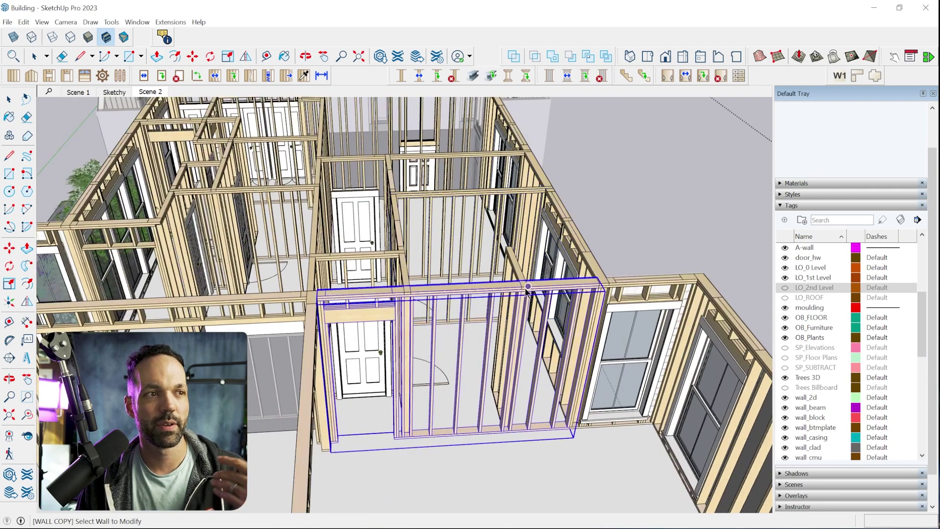
mouse_move(528, 291)
middle_mouse_down()
mouse_move(445, 310)
mouse_move(530, 307)
middle_mouse_up()
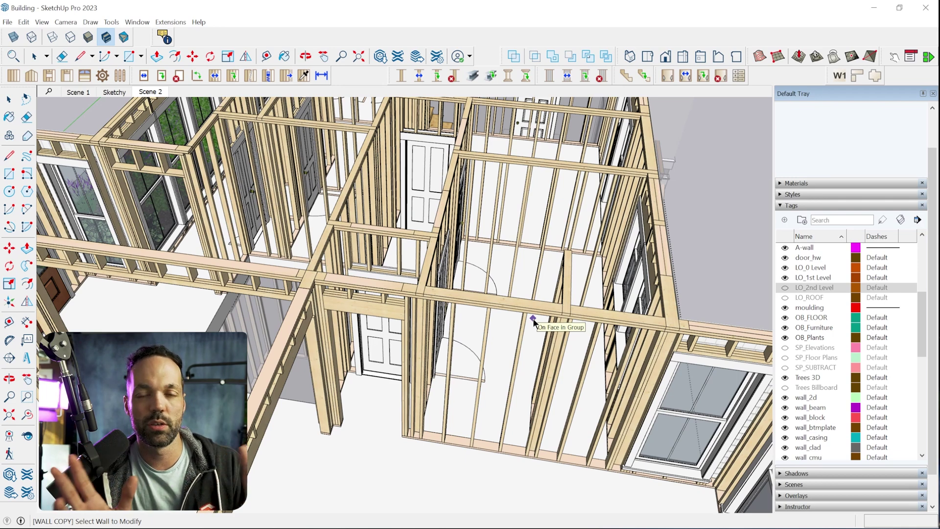
left_click(533, 318)
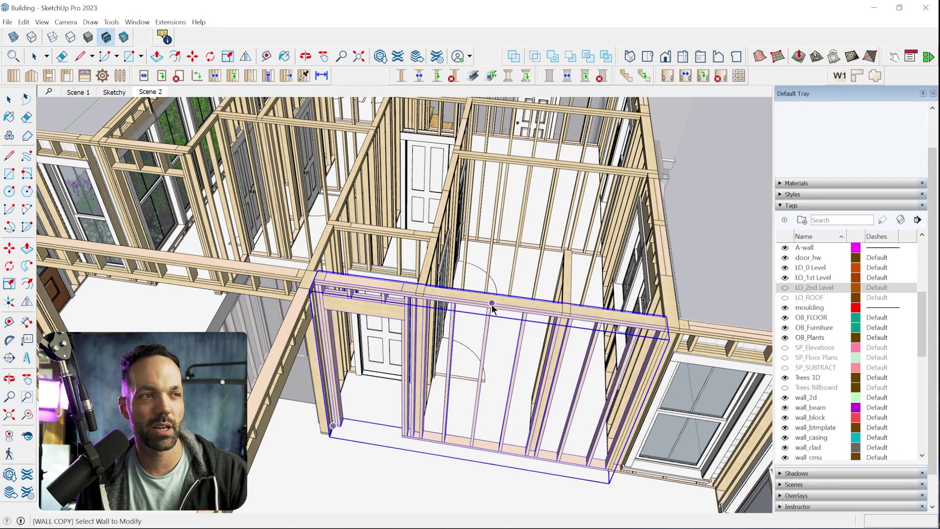
middle_click_drag(494, 304, 497, 306)
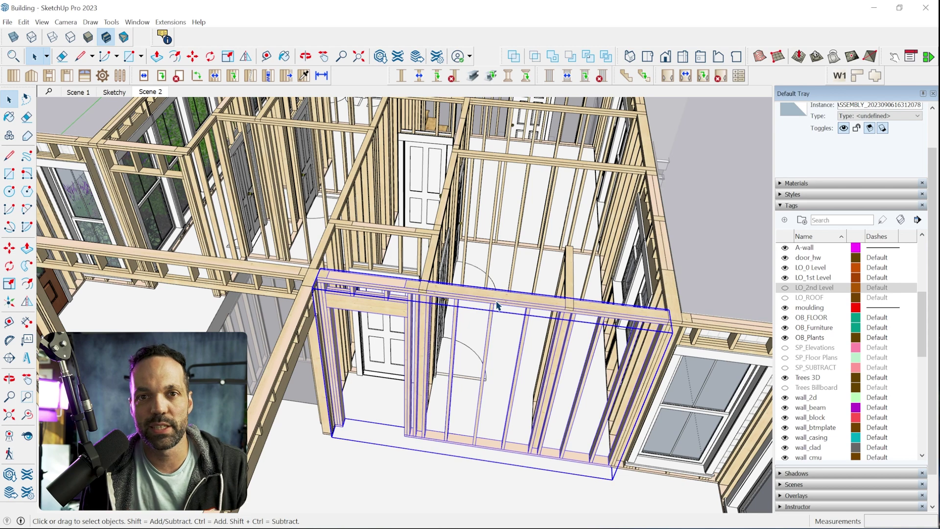
right_click(414, 311)
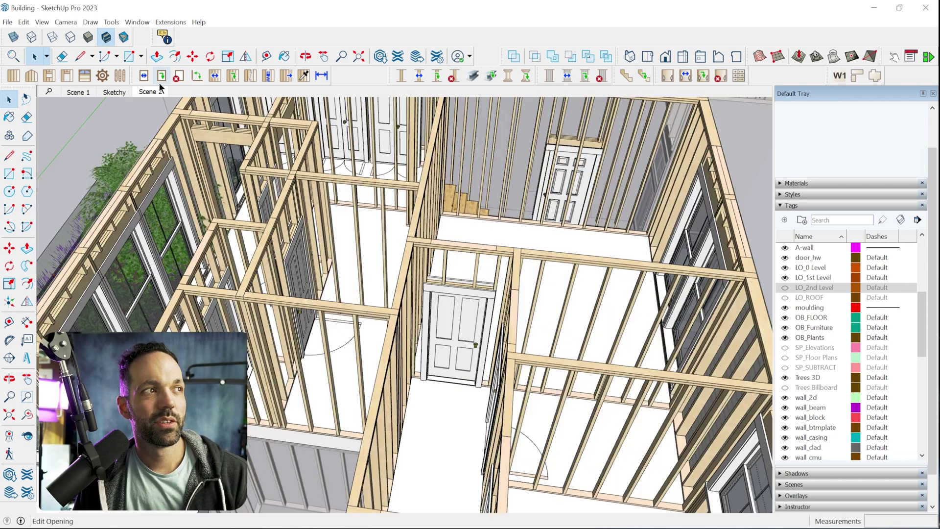
left_click(161, 75)
- Switch the interior door's header from (2) 2X4 to (2) 2X6 FILL_OSB_0.5 and update the door
left_click(477, 319)
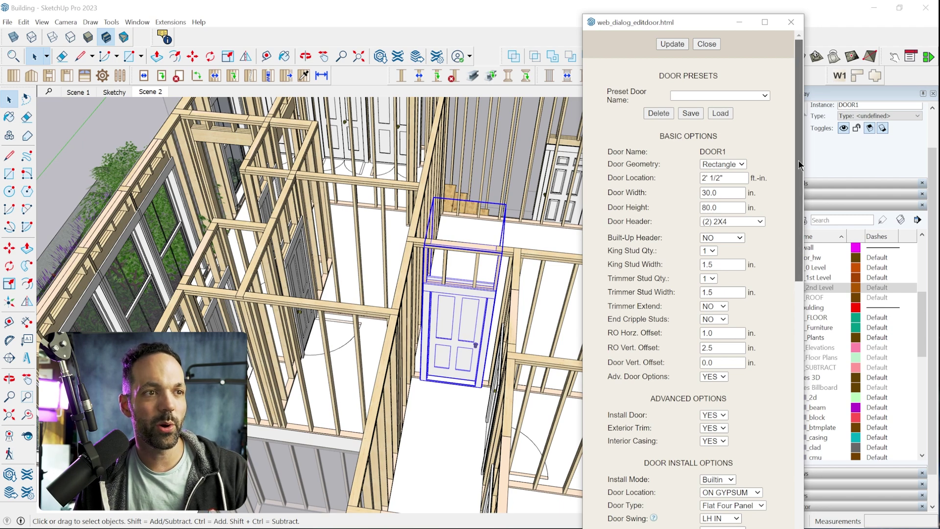
mouse_move(798, 160)
left_mouse_down()
mouse_move(784, 218)
mouse_move(782, 484)
mouse_move(791, 474)
mouse_move(788, 330)
mouse_move(797, 337)
mouse_move(803, 324)
left_mouse_up()
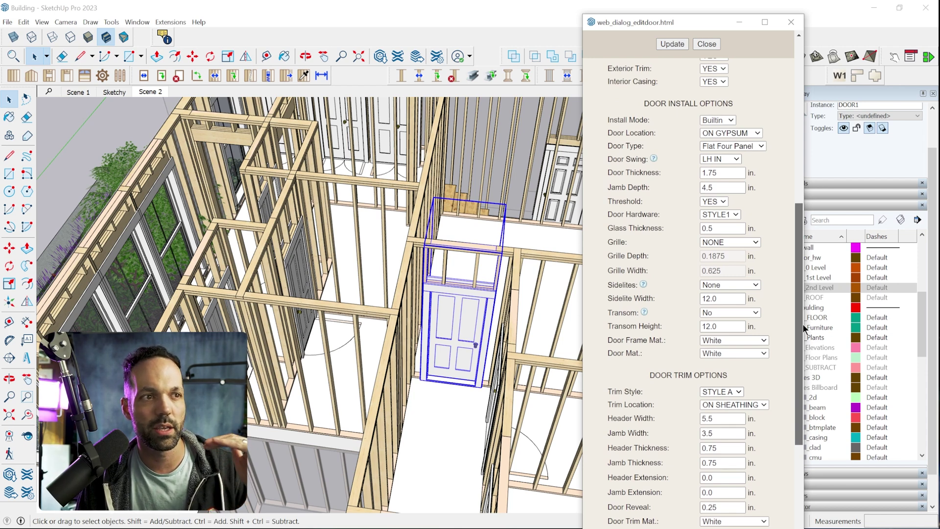
left_click_drag(803, 324, 799, 189)
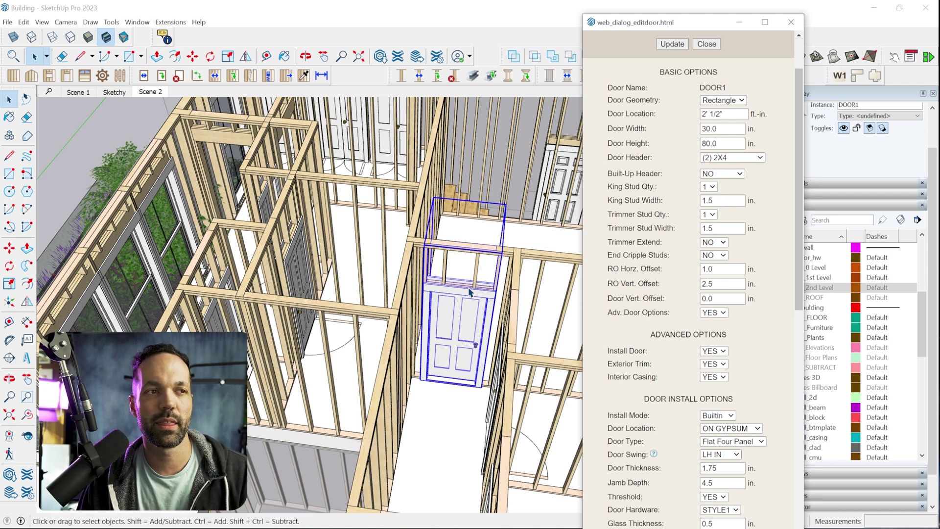
left_click(758, 157)
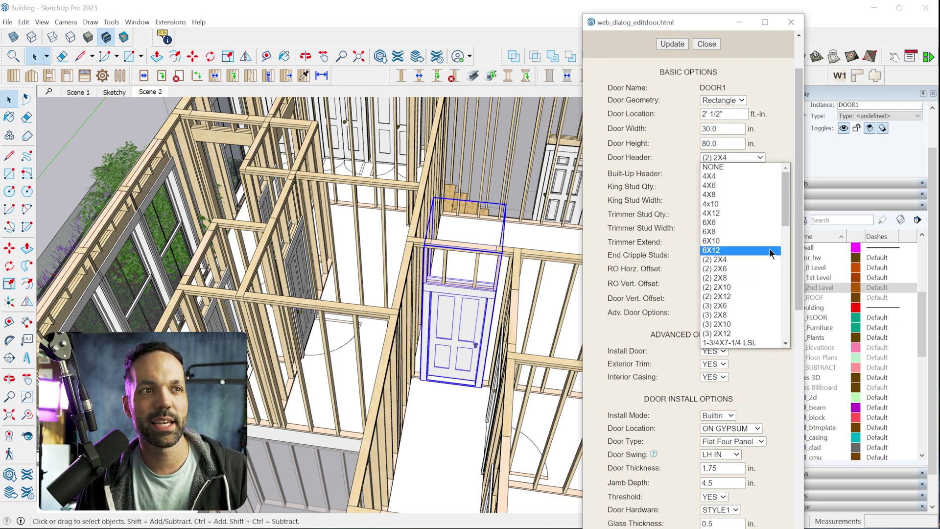
left_click_drag(785, 199, 785, 340)
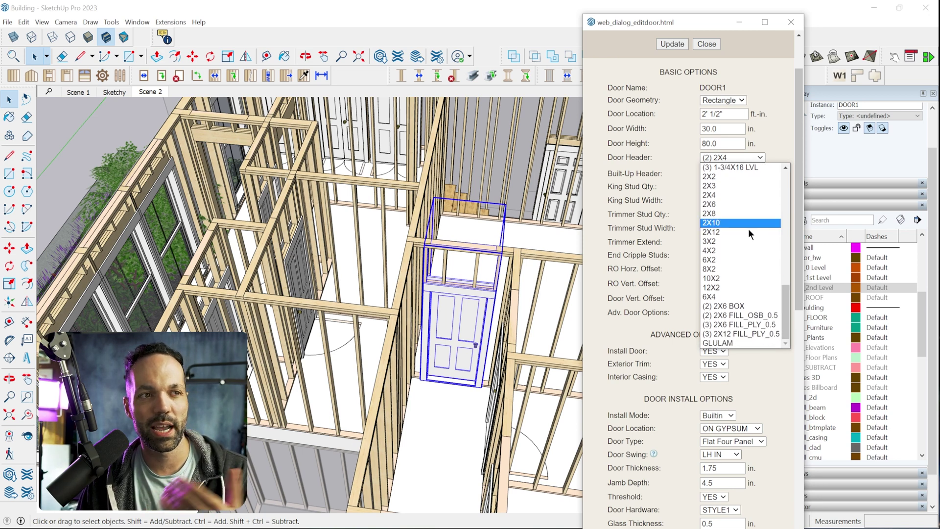
left_click(739, 316)
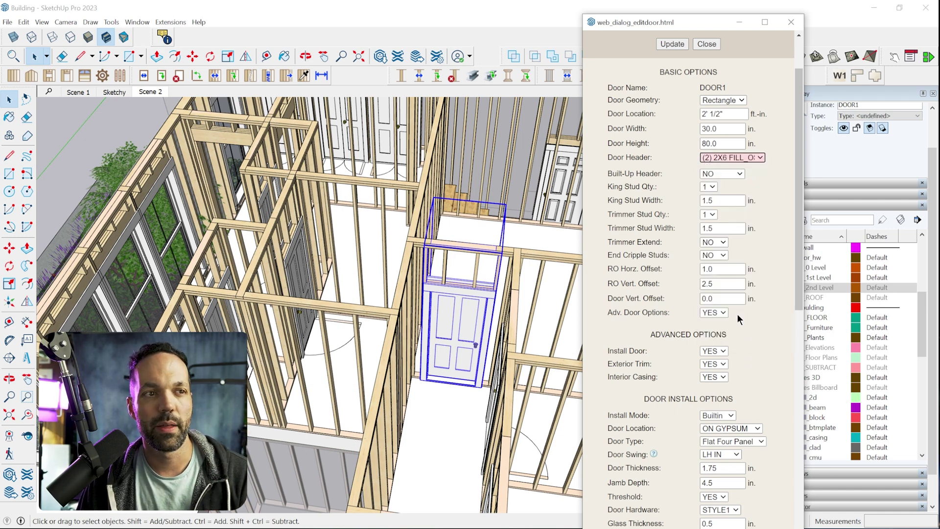
left_click(683, 44)
scroll(478, 303, "up", 5)
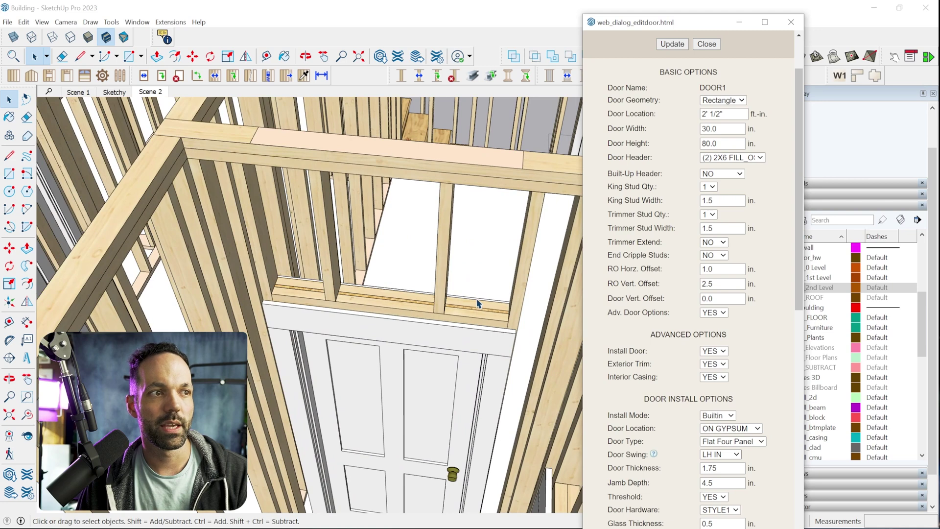
- Scroll through the door dialog to review the settings, then close it
scroll(478, 304, "up", 3)
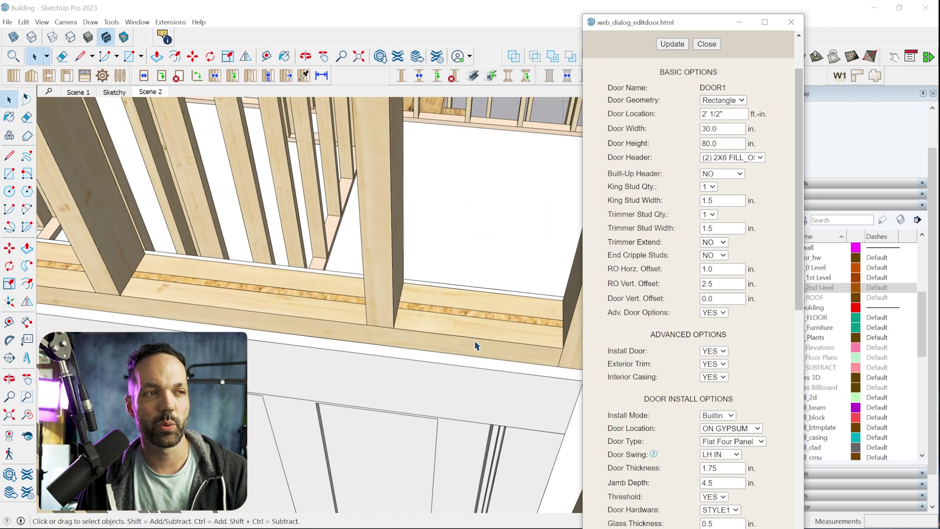
scroll(477, 346, "down", 2)
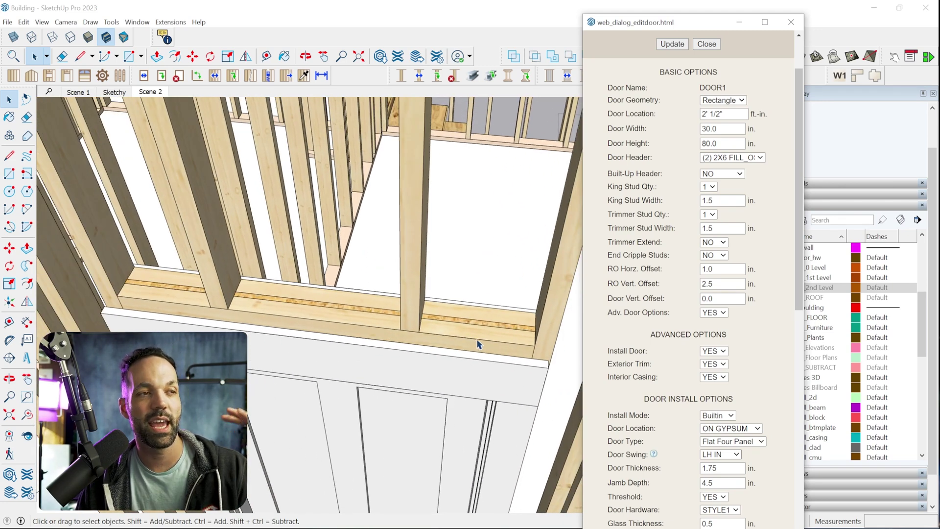
scroll(479, 344, "down", 1)
scroll(801, 230, "up", 1)
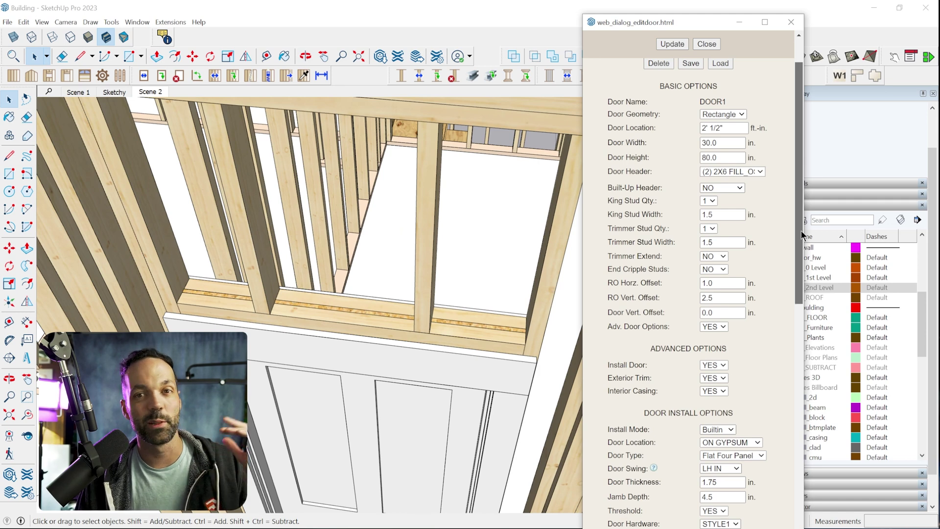
scroll(801, 231, "up", 3)
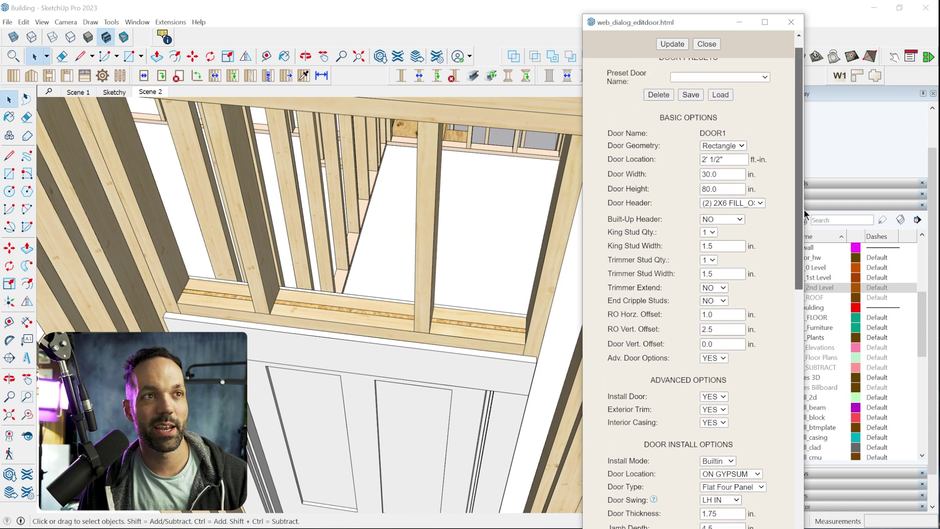
scroll(803, 210, "up", 1)
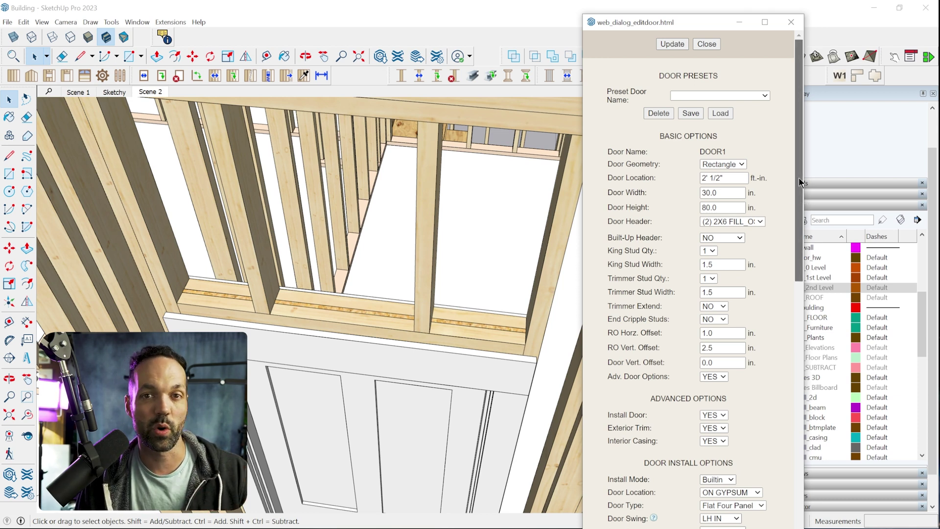
left_click_drag(799, 182, 804, 216)
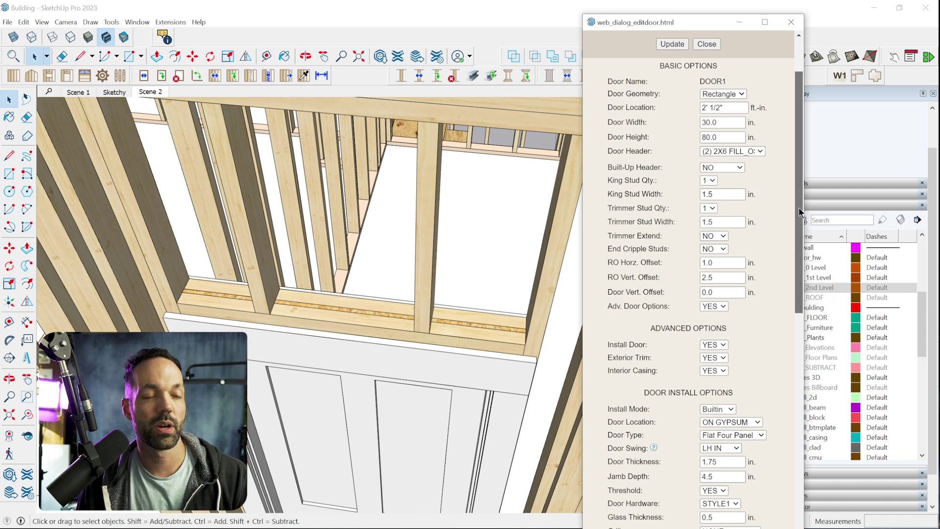
left_click(791, 23)
- Orbit and zoom to view the rebuilt door under its deeper 2X6 header
middle_click_drag(490, 293, 470, 335)
scroll(524, 327, "up", 3)
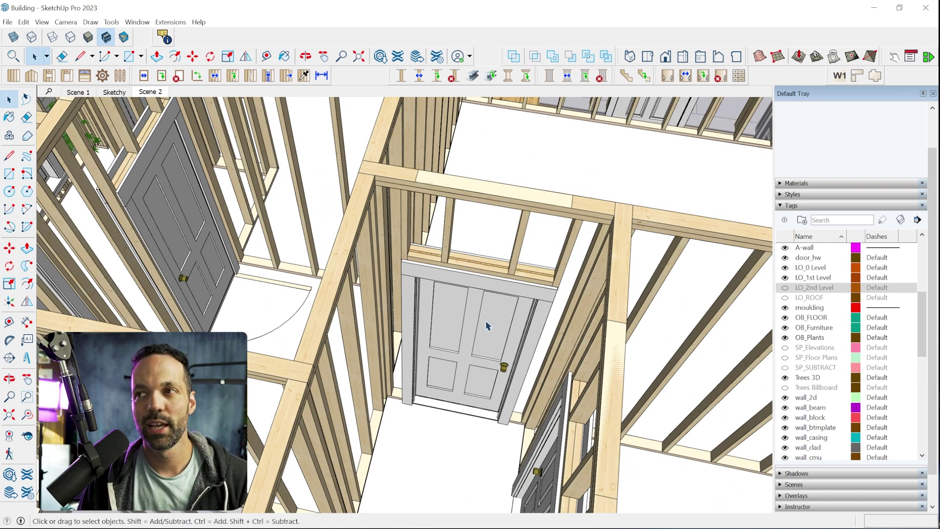
scroll(448, 347, "down", 3)
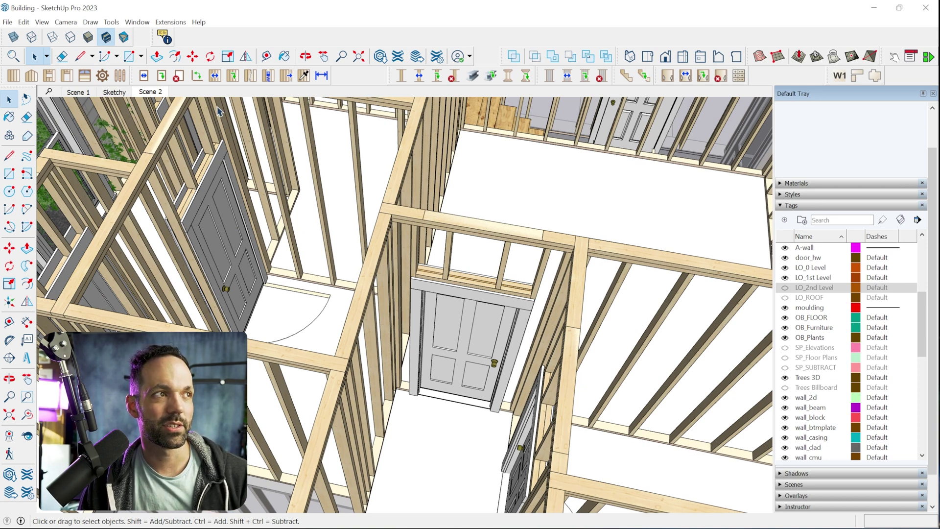
- Change the hallway door's swing to RH IN and update the door
left_click(161, 76)
left_click(453, 305)
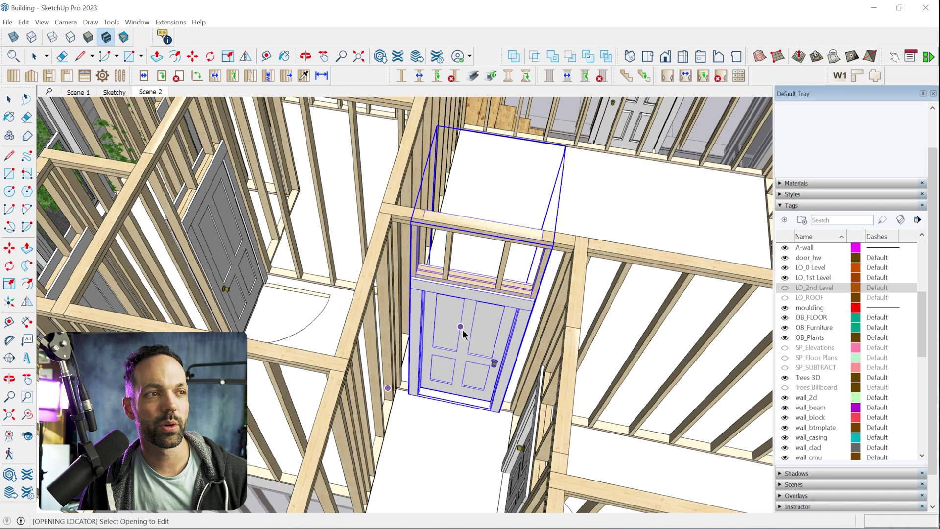
scroll(734, 307, "down", 3)
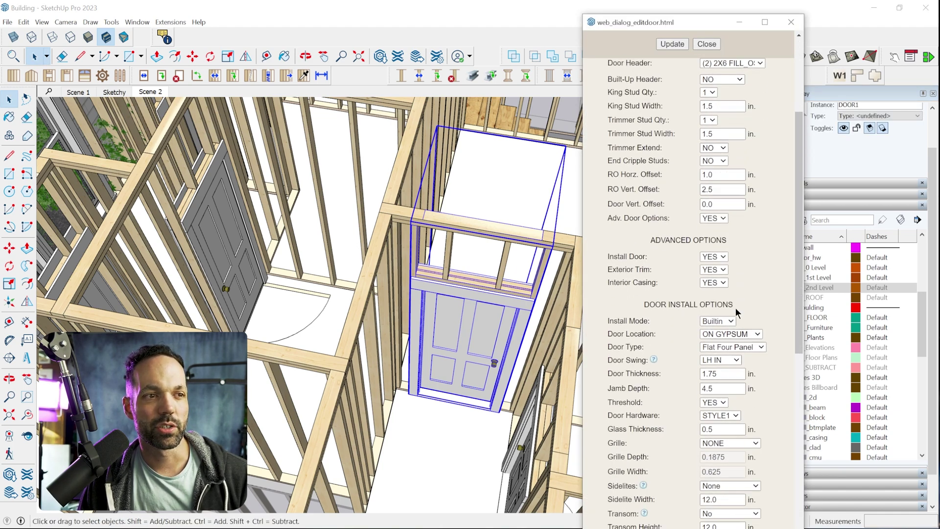
left_click(733, 352)
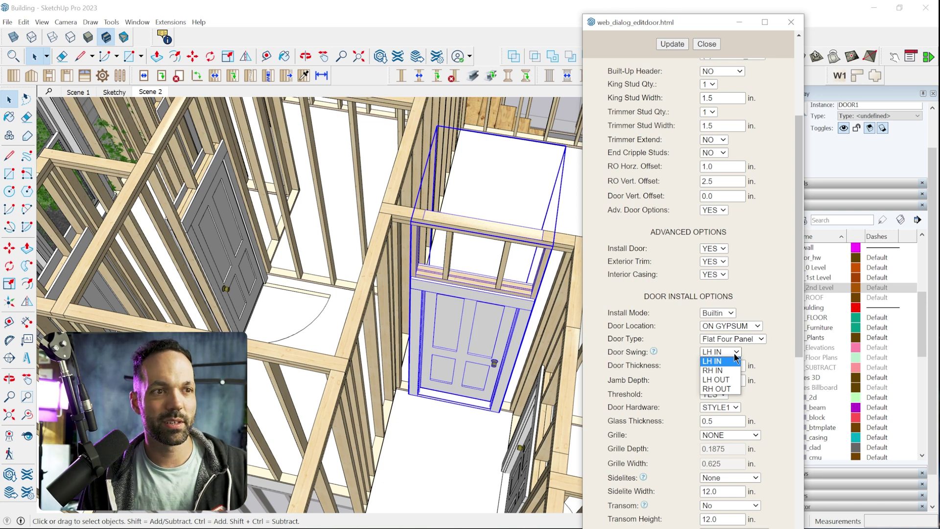
left_click(723, 370)
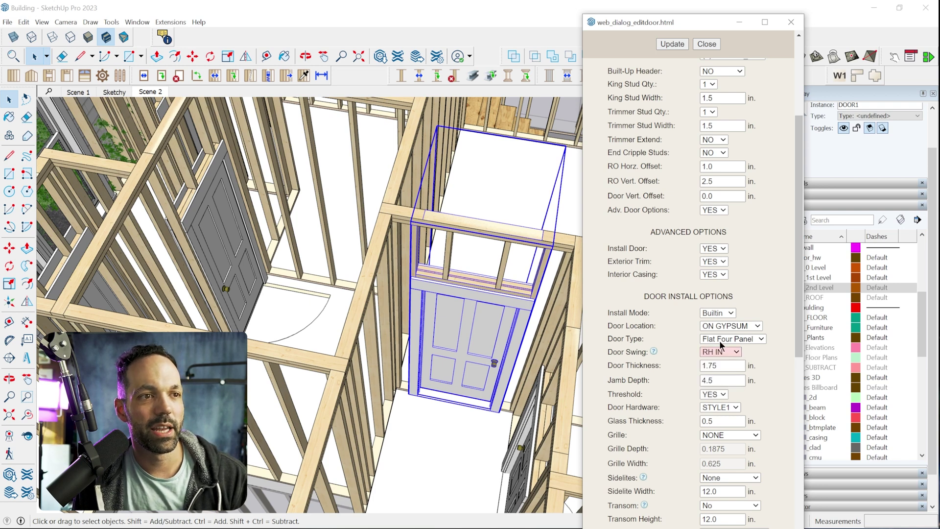
left_click(672, 44)
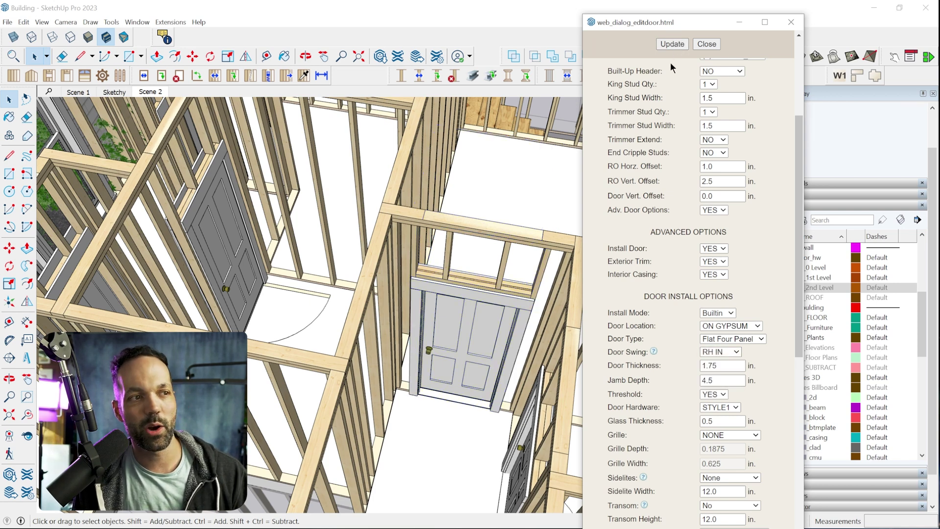
- Set the door swing back to LH IN and close the door settings
left_click(726, 352)
left_click(728, 362)
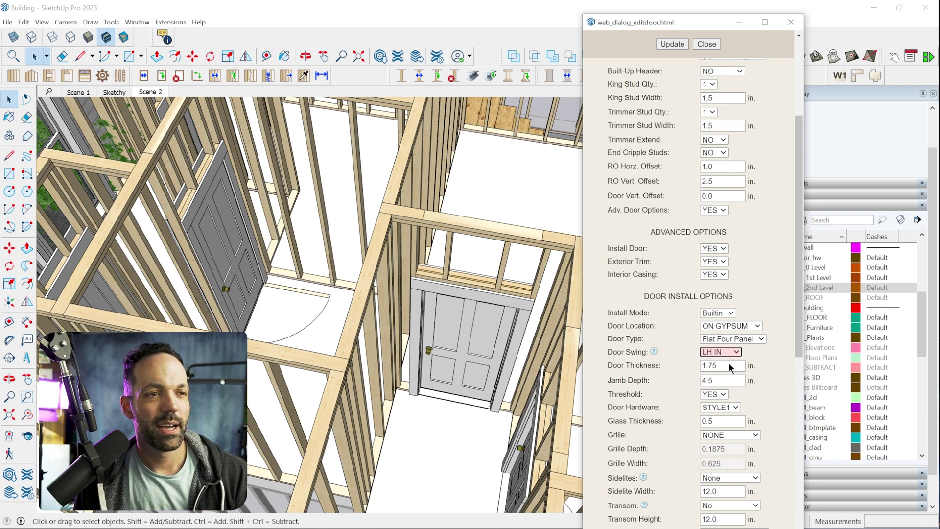
left_click(768, 351)
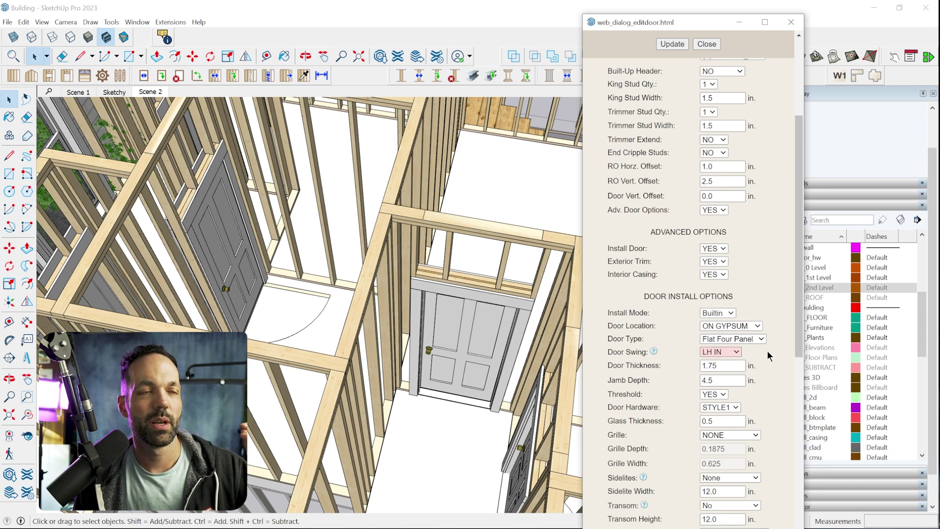
left_click(707, 44)
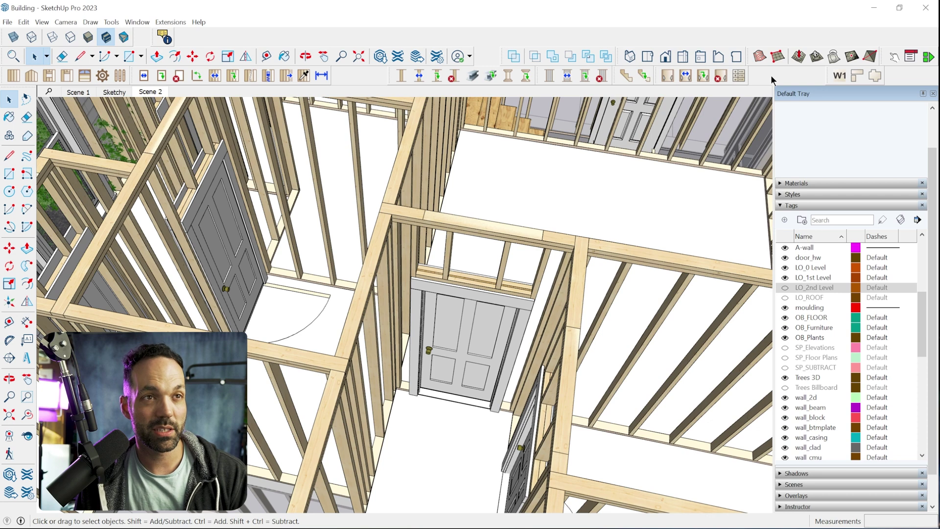
left_click(894, 57)
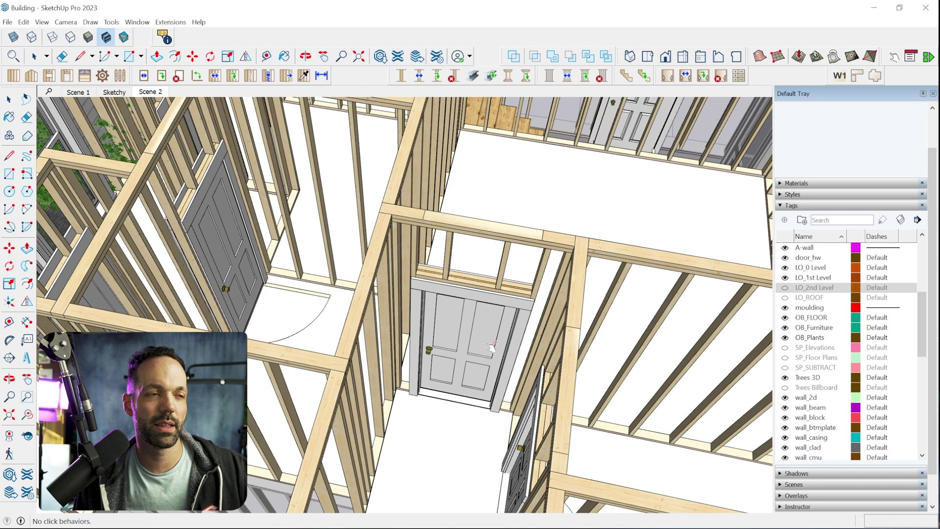
- Select the front, gable and right-hand wall groups and turn on the wall_gypsum tag
scroll(477, 320, "down", 3)
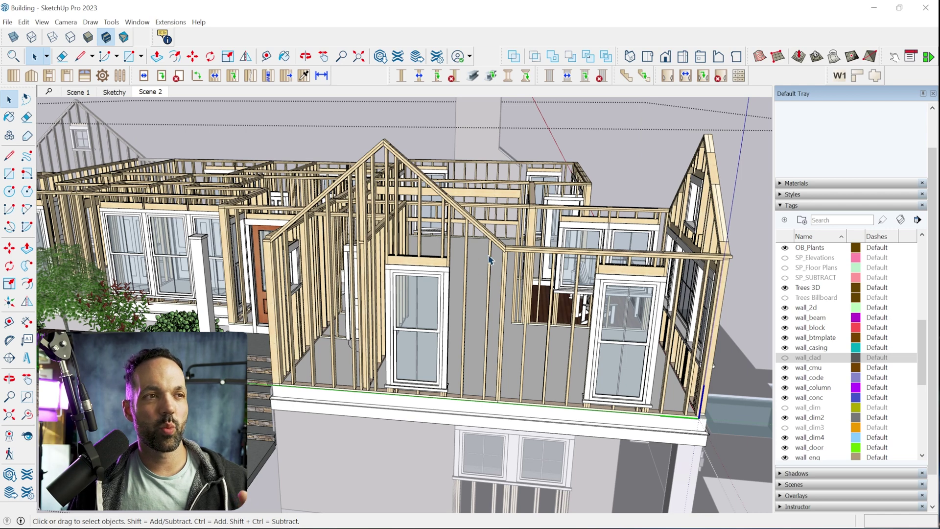
middle_click_drag(523, 270, 515, 271)
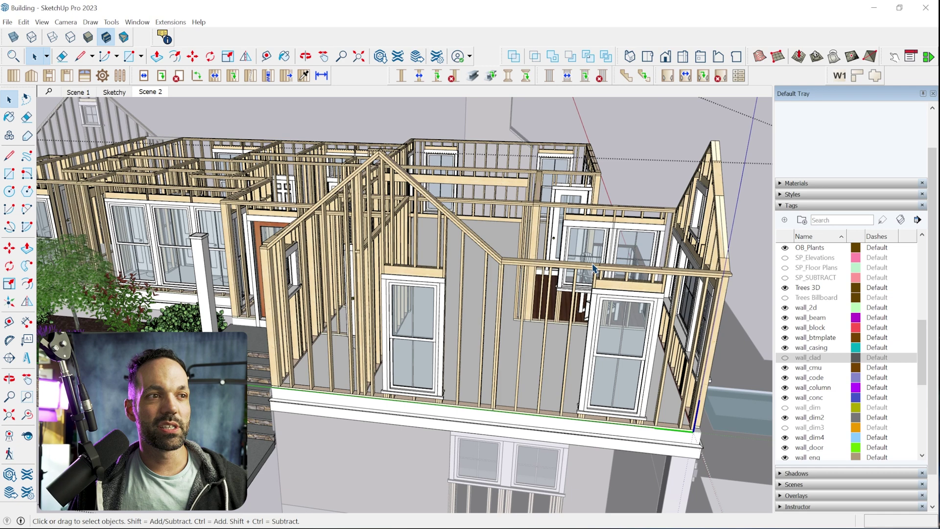
left_click(585, 279)
left_click(496, 258)
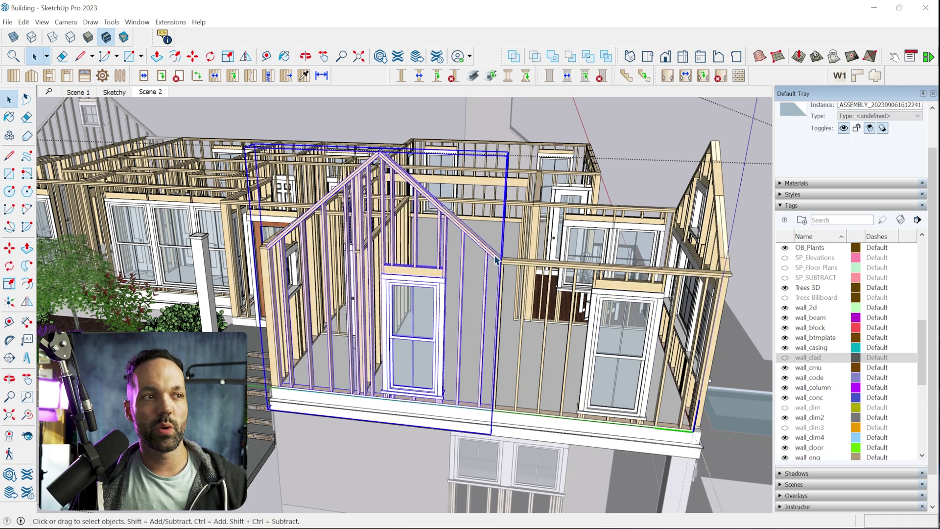
left_click(558, 269)
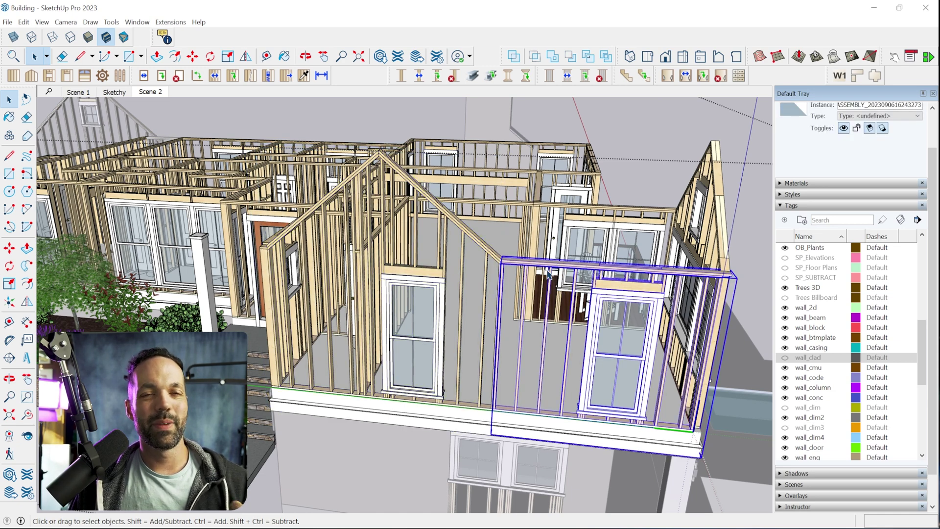
middle_click_drag(541, 269, 465, 318)
scroll(787, 425, "down", 2)
left_click(786, 427)
- Clear the selection and orbit around the walls toward the chimney side
key("space")
left_click(304, 222)
scroll(313, 225, "up", 6)
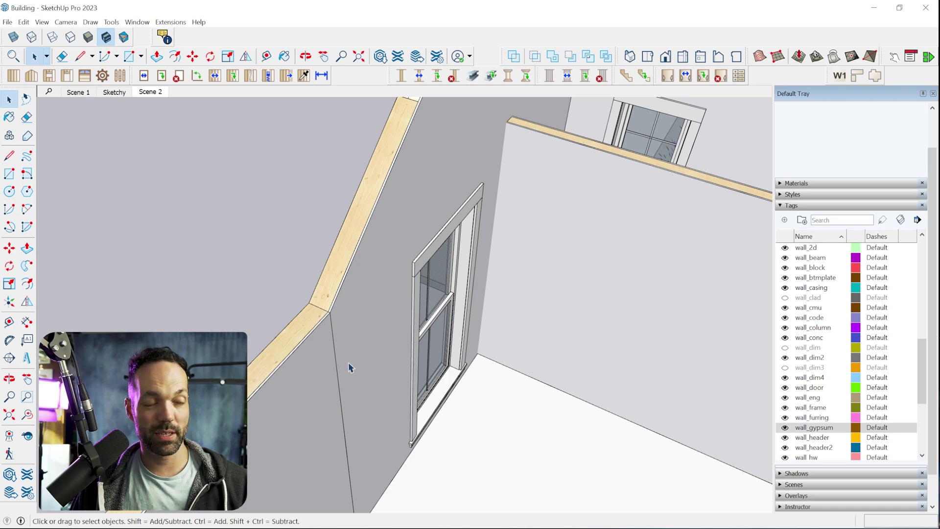
middle_click_drag(348, 367, 525, 318)
scroll(594, 376, "down", 10)
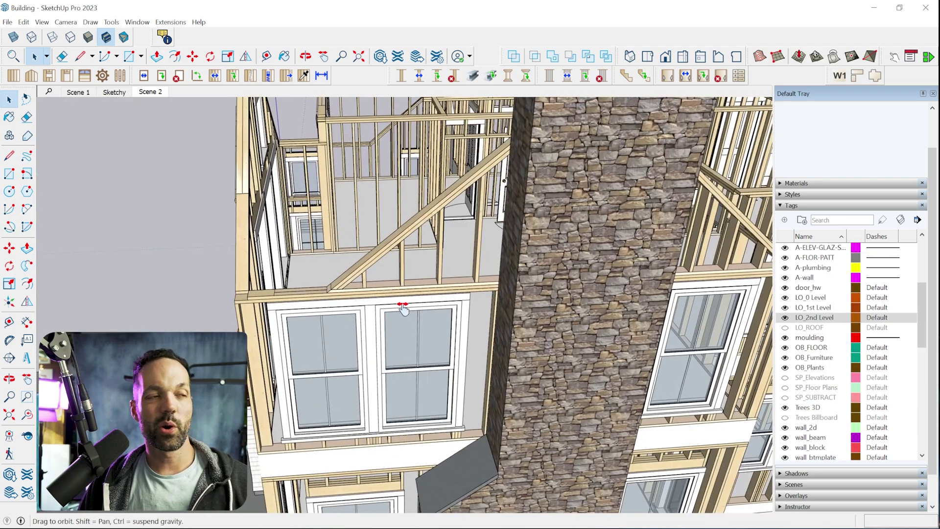
middle_click_drag(595, 299, 609, 292)
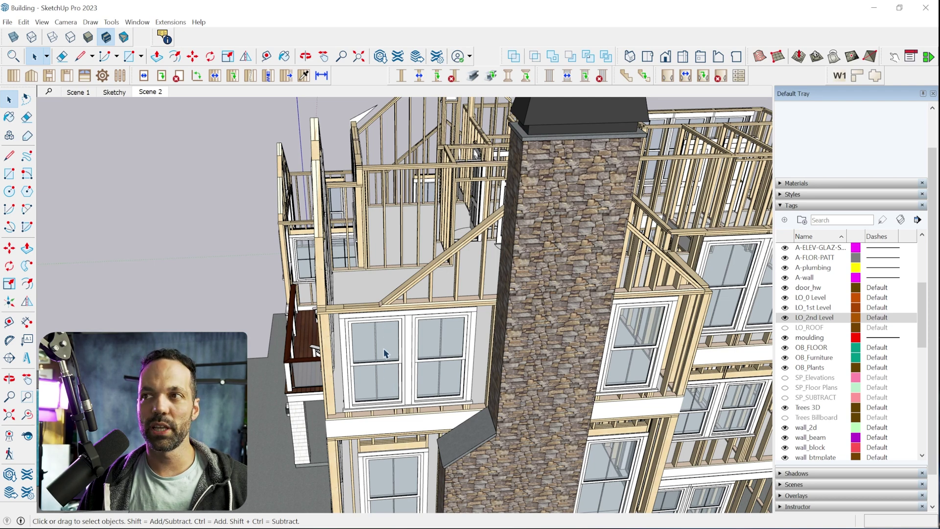
- Open the framing group, select the bay window component beside the chimney, then start the Gable Wall tool
scroll(386, 384, "up", 3)
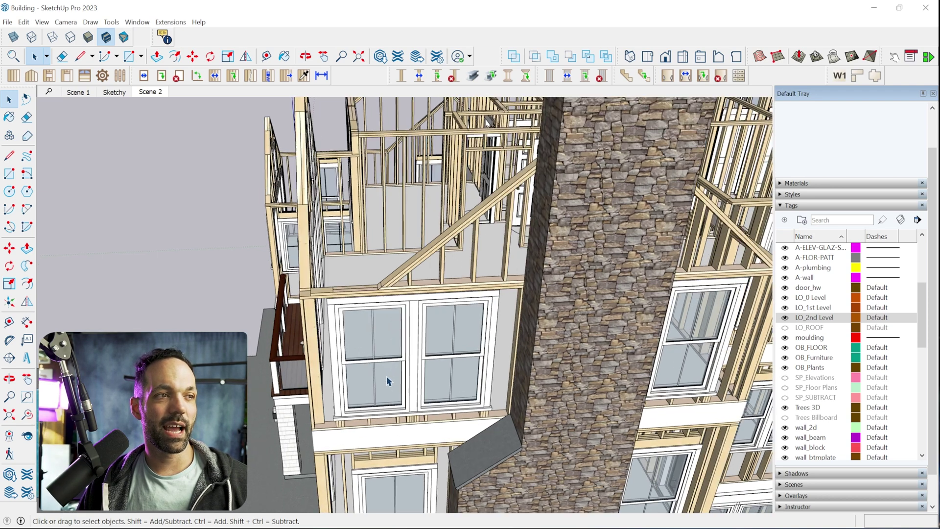
left_click(449, 233)
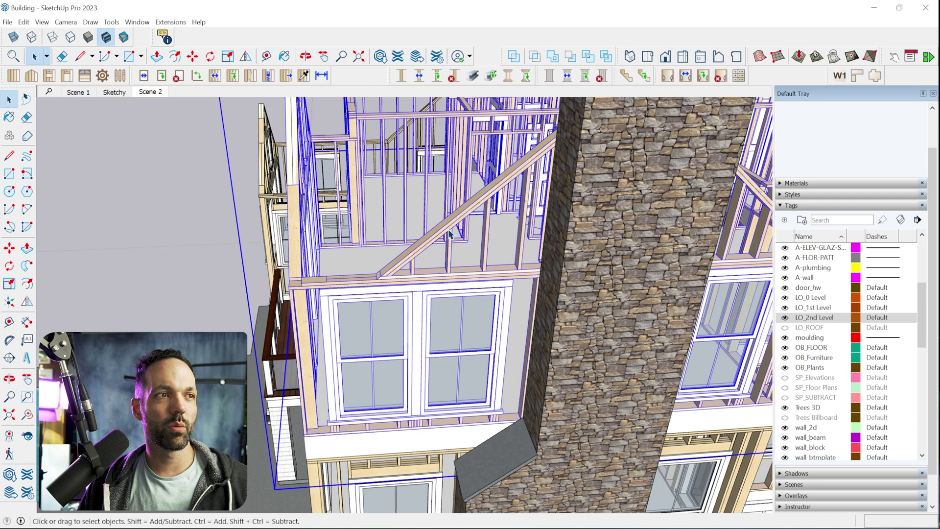
double_click(449, 232)
left_click(449, 233)
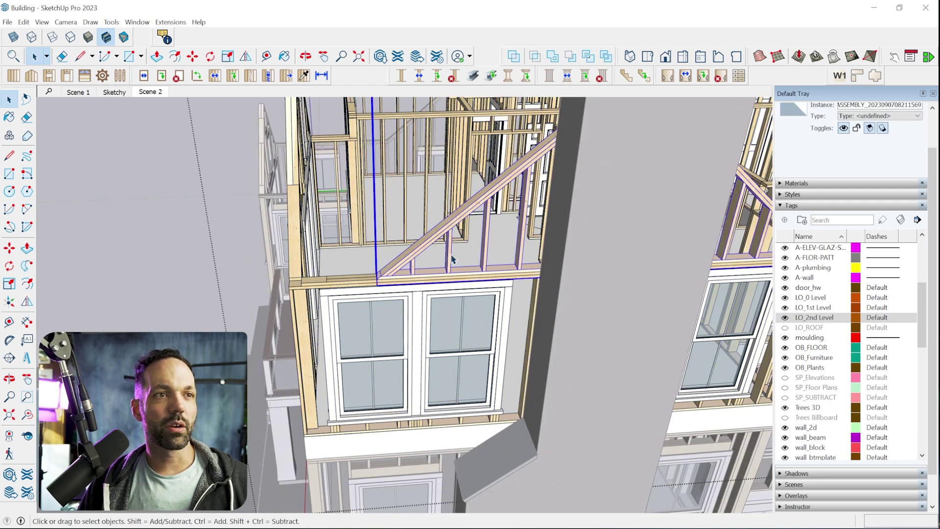
scroll(388, 273, "down", 2)
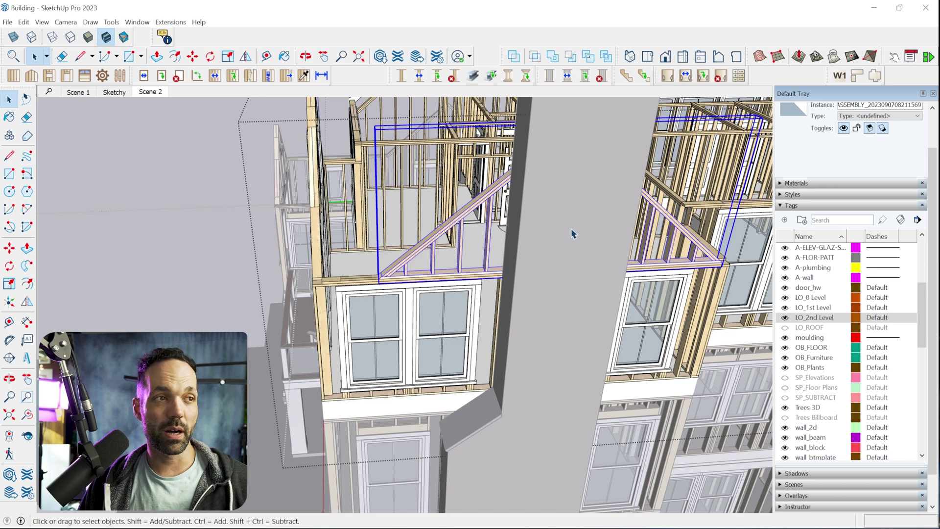
left_click(349, 287)
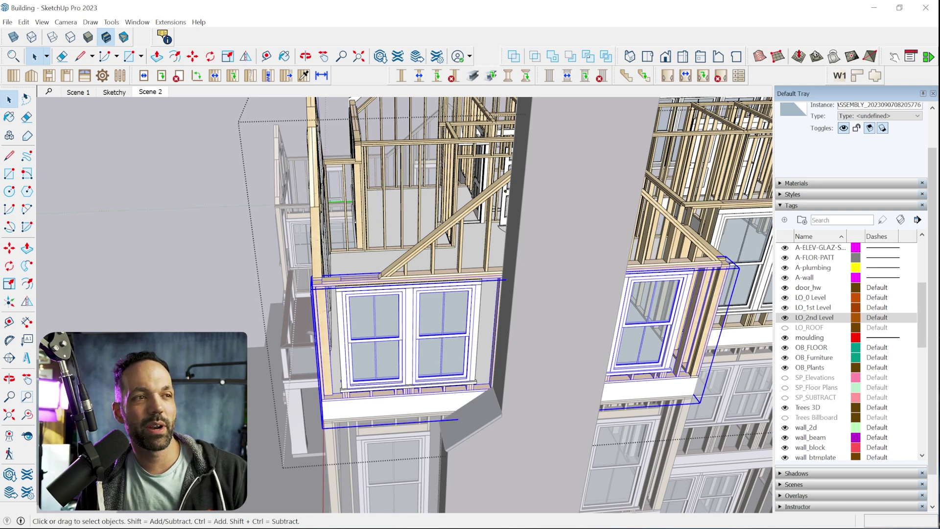
middle_click_drag(323, 378, 418, 377)
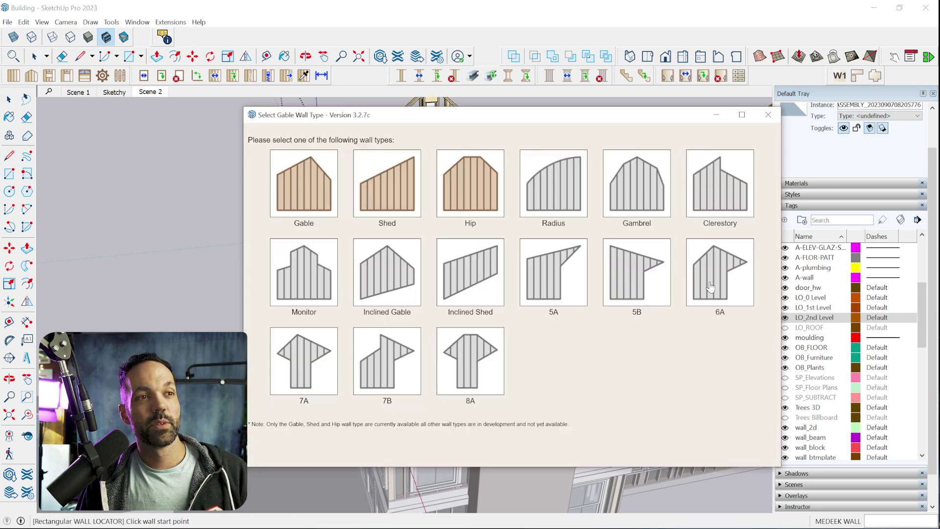
left_click(31, 76)
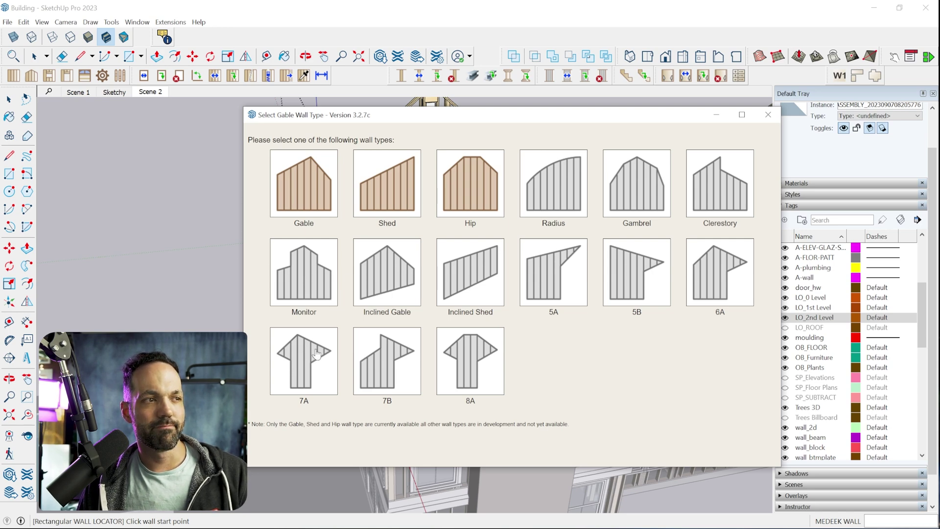
- Close the gable wall type dialog and delete the gable's sheathing to expose its studs
left_click(766, 114)
double_click(522, 252)
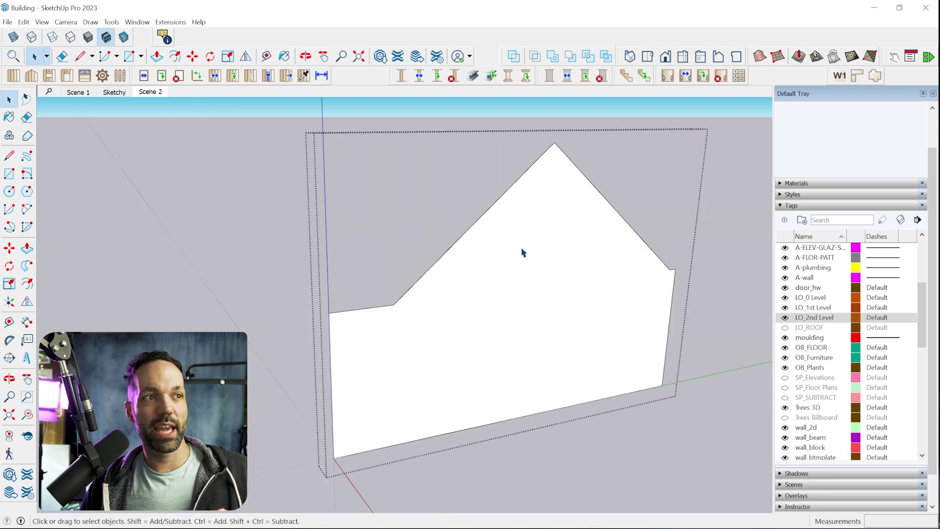
left_click(575, 306)
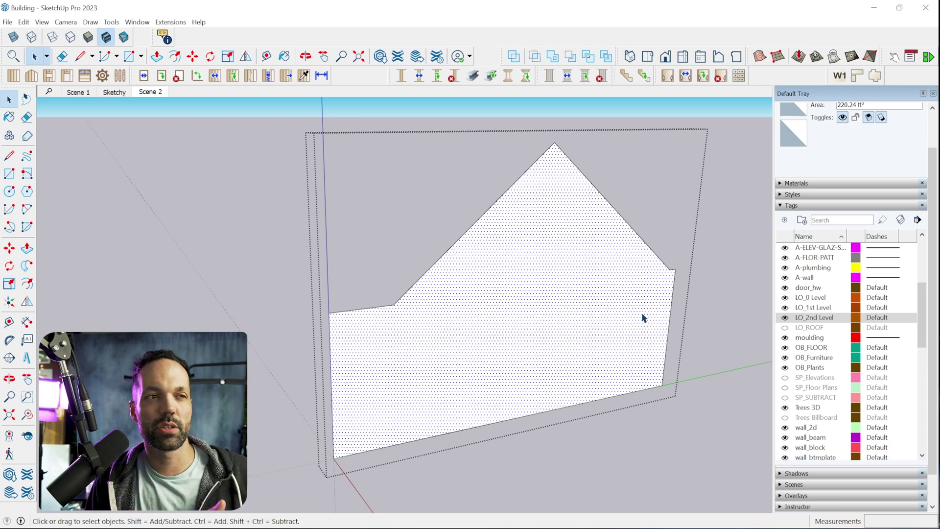
left_click(704, 342)
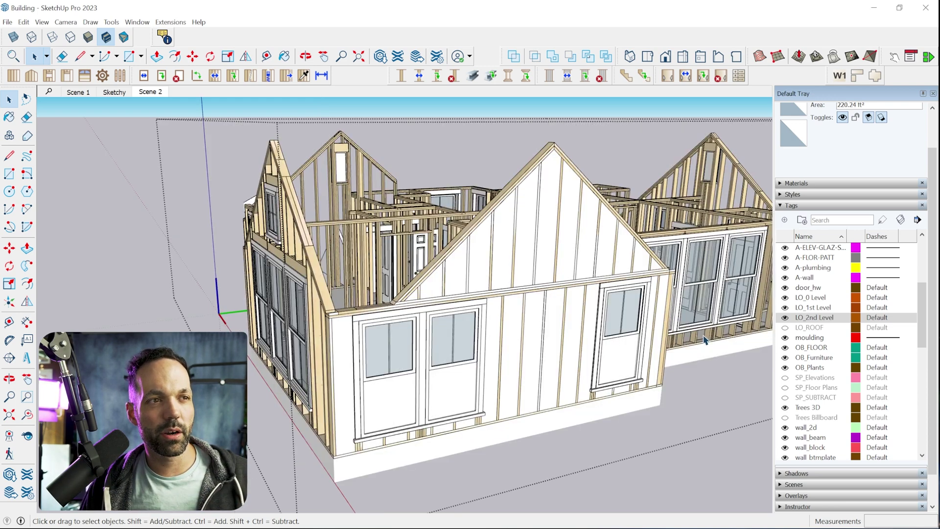
left_click(576, 245)
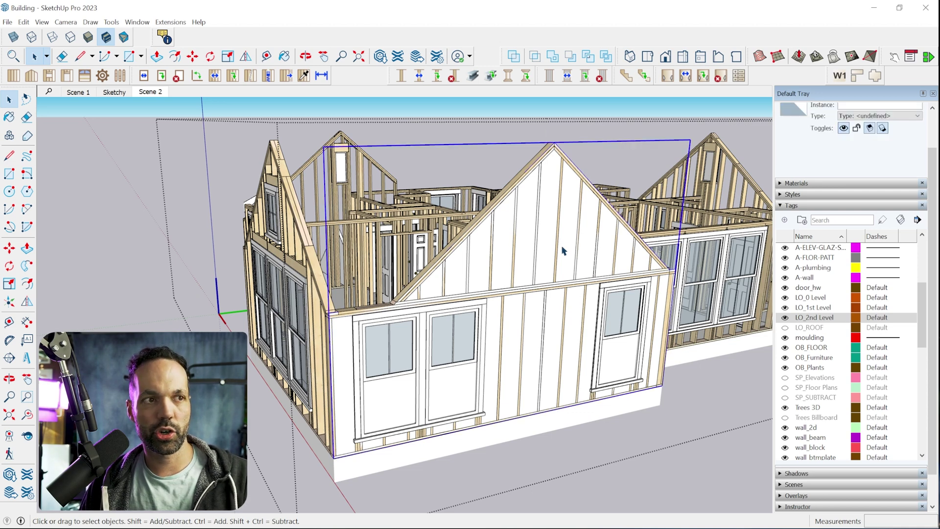
key("Delete")
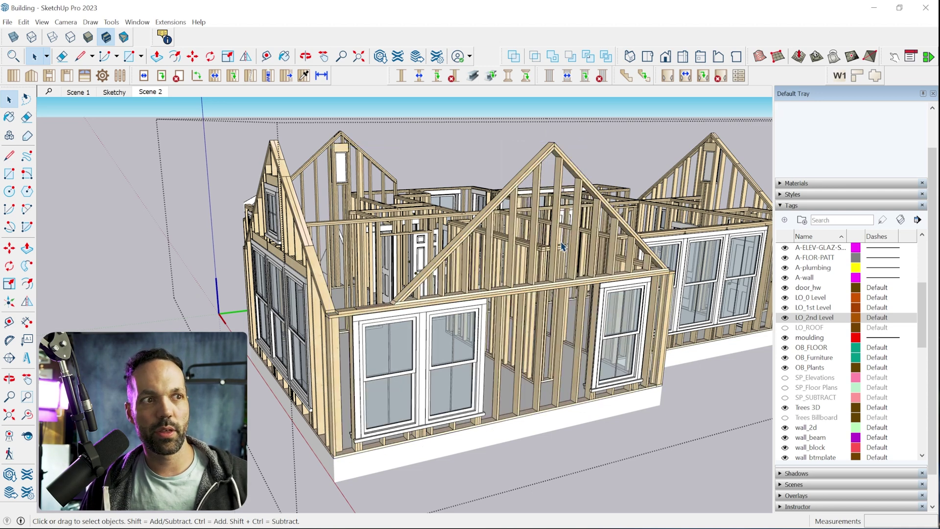
- Dismiss the gable wall type choices again and orbit to the upper level's three-window wall
left_click(35, 80)
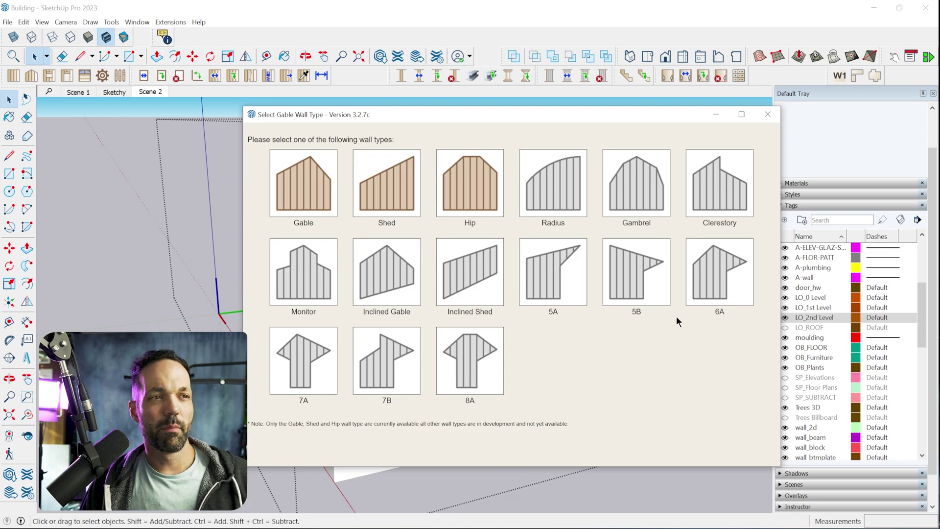
left_click(768, 114)
scroll(498, 367, "down", 5)
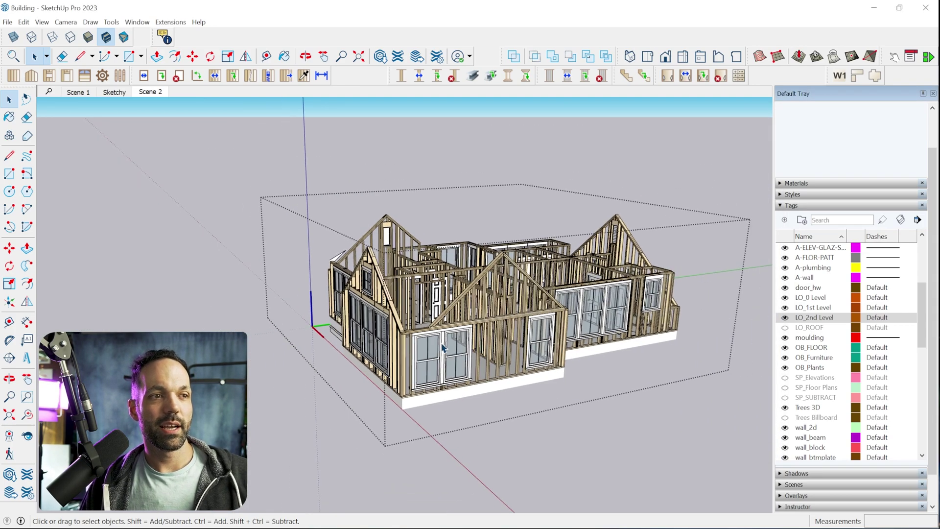
middle_click_drag(498, 366, 542, 329)
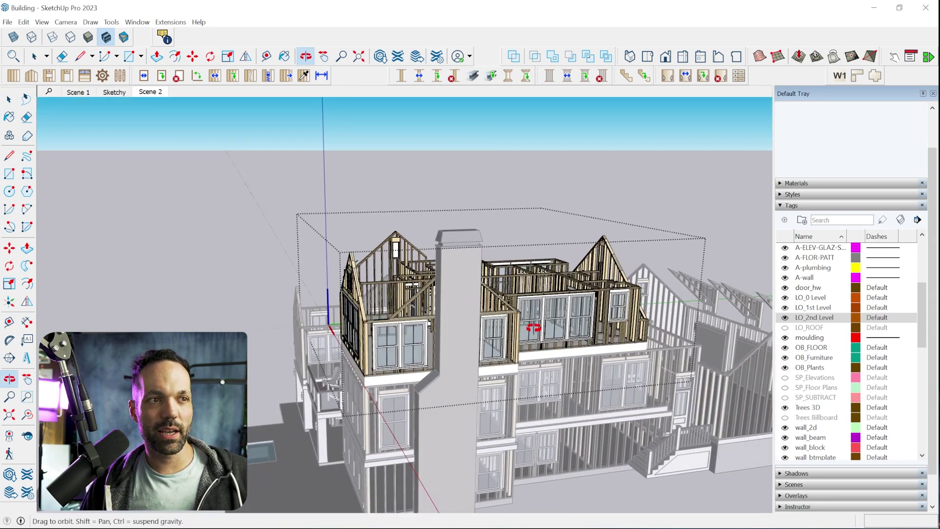
scroll(468, 334, "up", 3)
middle_click_drag(468, 335, 441, 336)
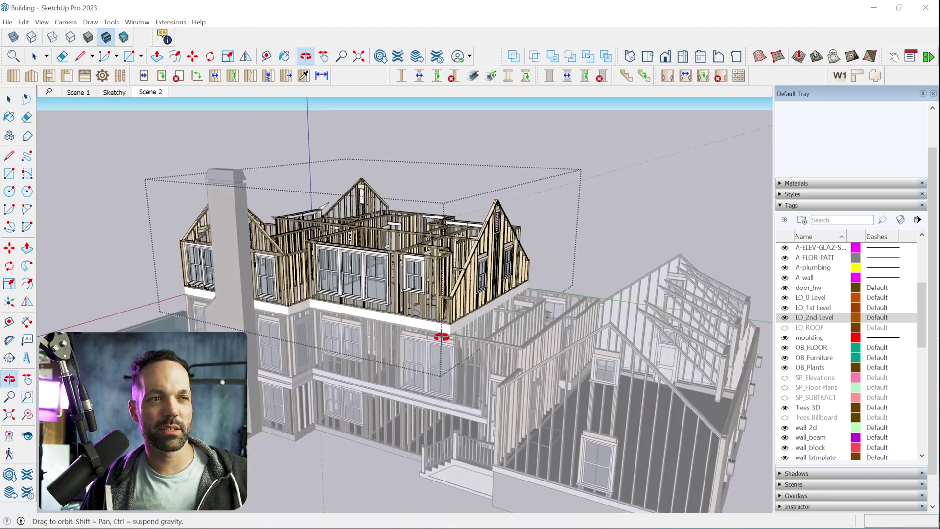
key("space")
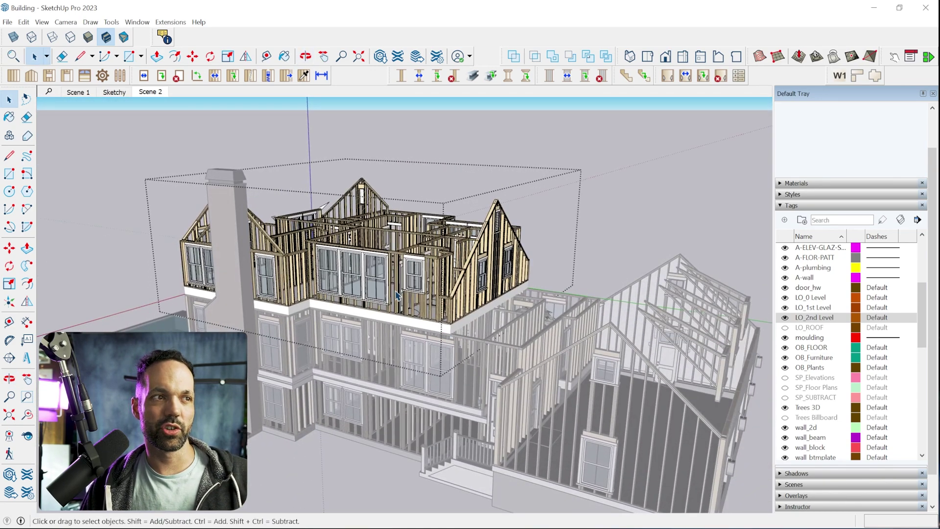
middle_click_drag(394, 294, 609, 311)
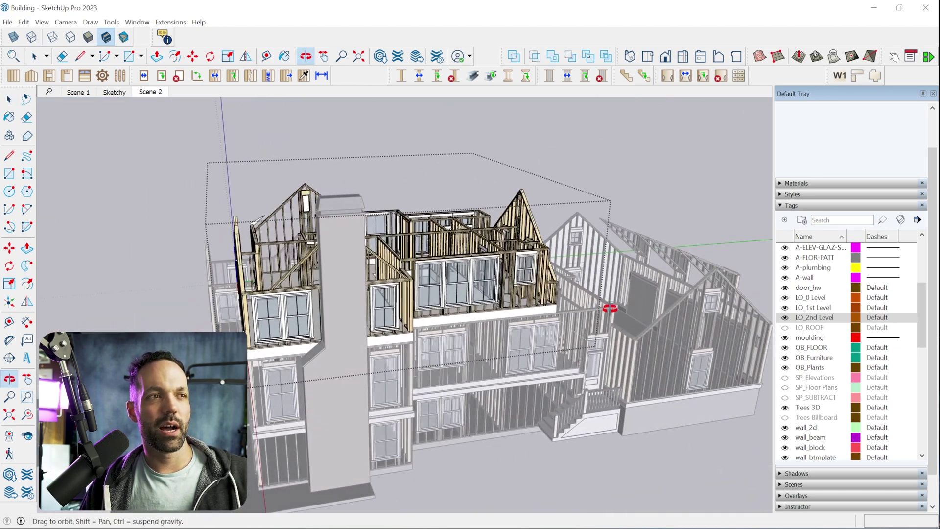
key("space")
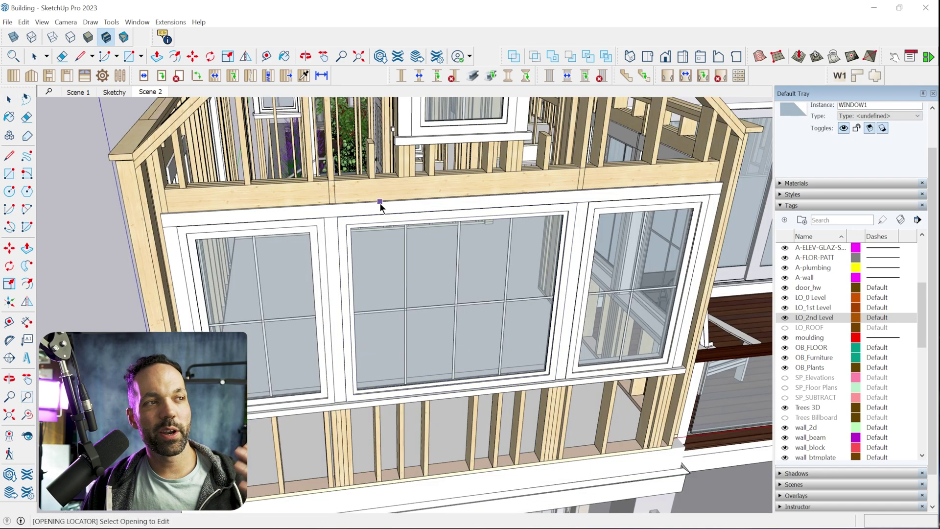
- Apply a GRID3X2 grille to the centre window, then set the grille back to NONE
left_click(381, 206)
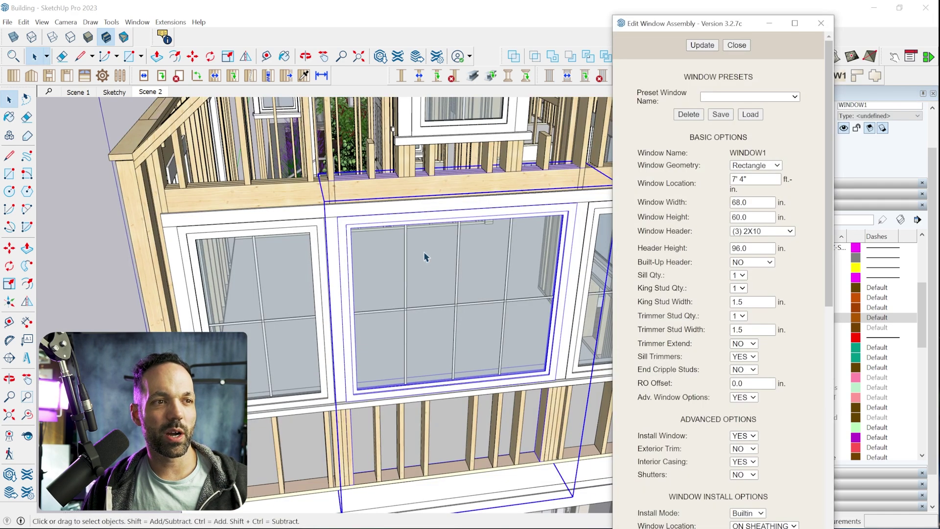
scroll(726, 380, "down", 7)
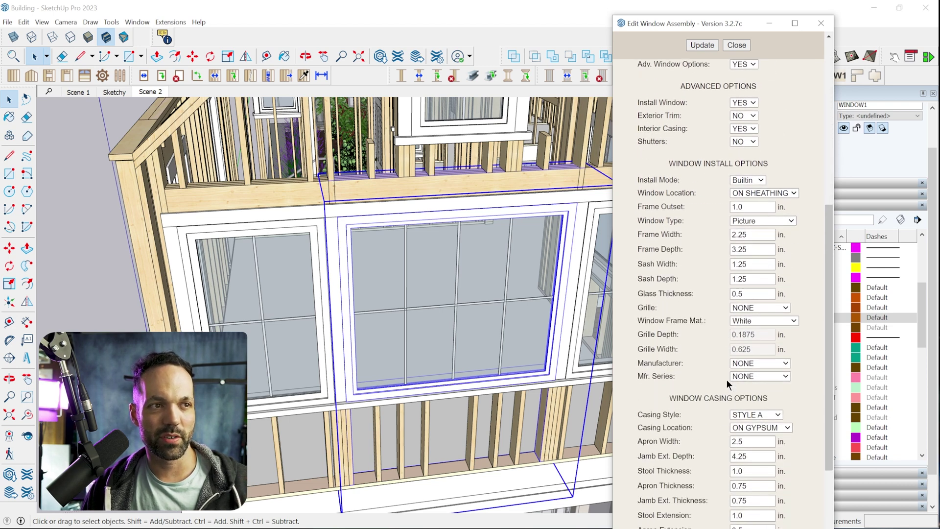
left_click(779, 308)
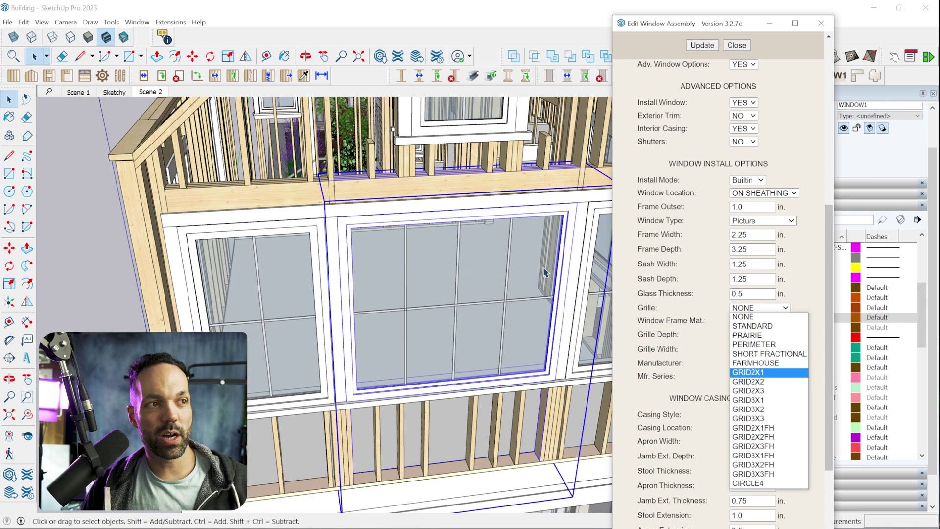
left_click(764, 409)
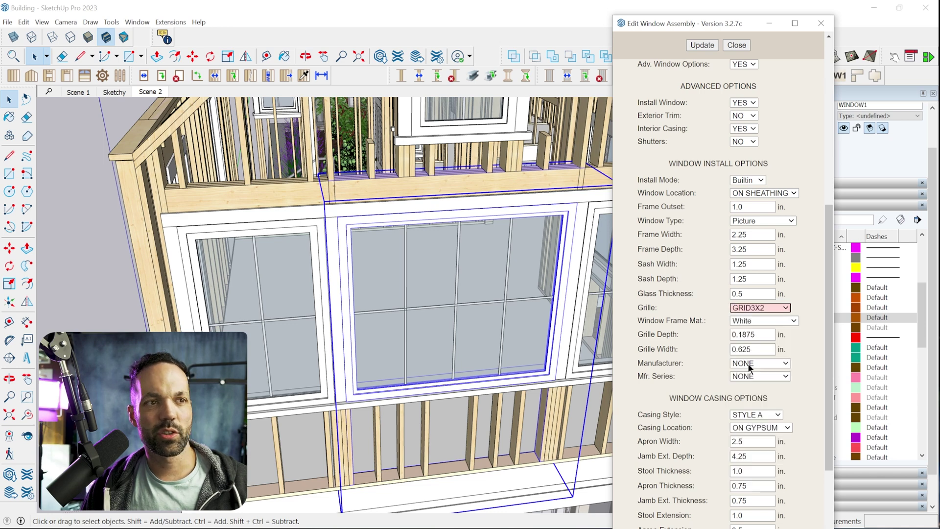
left_click(705, 47)
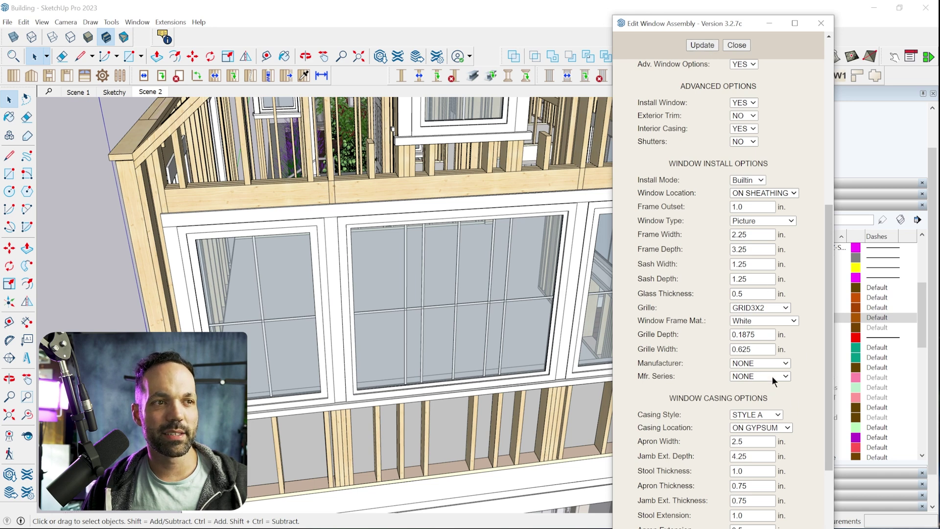
left_click(774, 306)
left_click(763, 318)
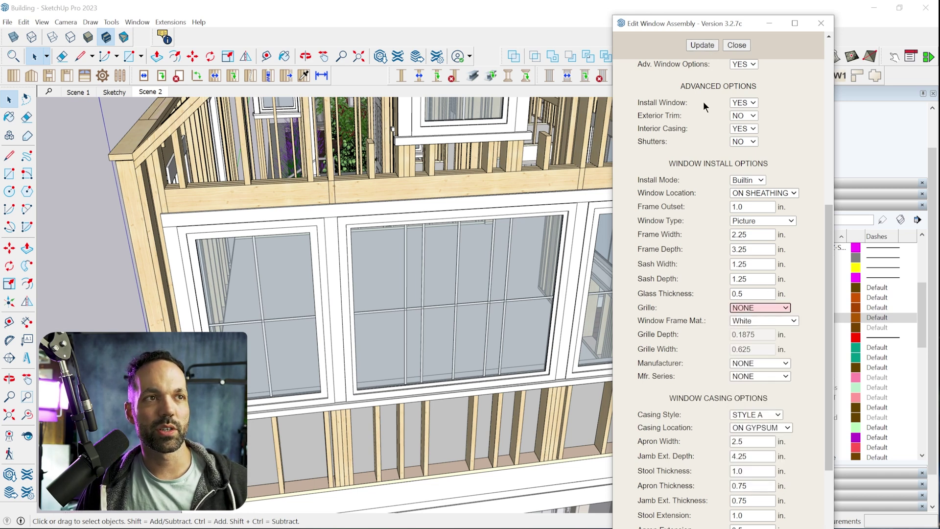
left_click(717, 45)
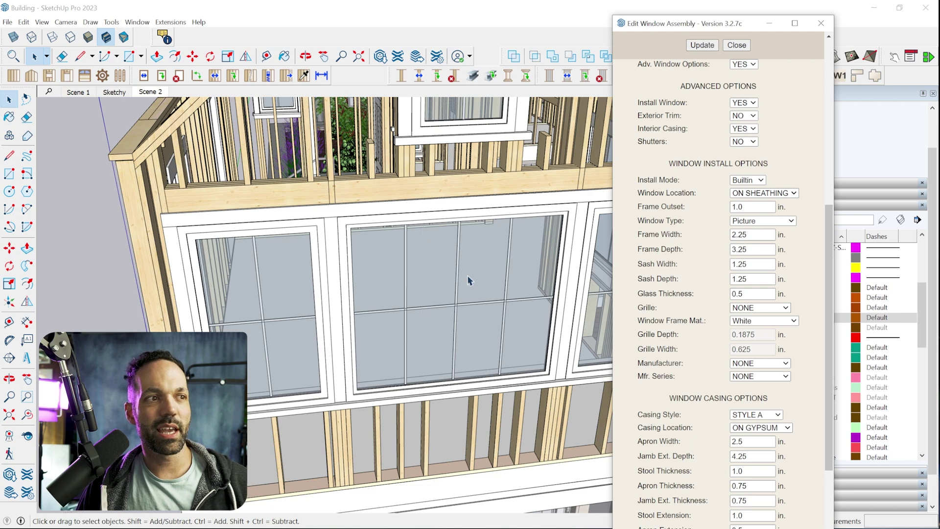
- Move the window assembly along the wall with the Move (M) tool
left_click(465, 310)
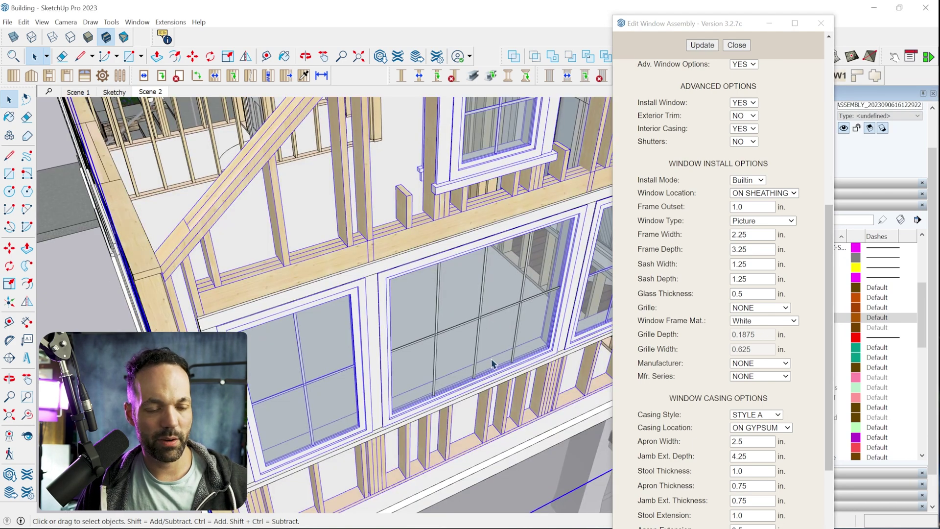
key("m")
left_click(489, 375)
middle_click_drag(489, 374, 481, 257)
scroll(456, 338, "up", 1)
left_click(456, 346)
key("space")
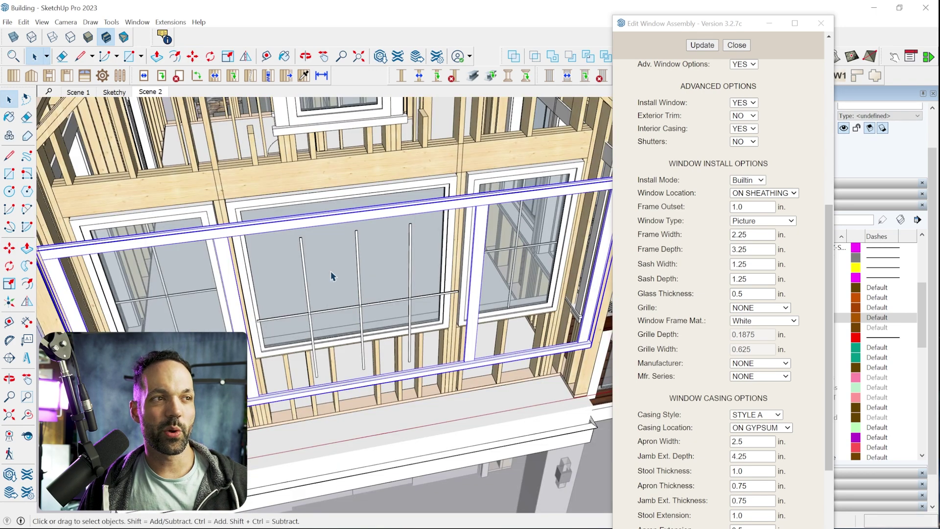
- Select the window inside the building group, then undo the move to restore it
middle_click_drag(400, 304, 420, 260)
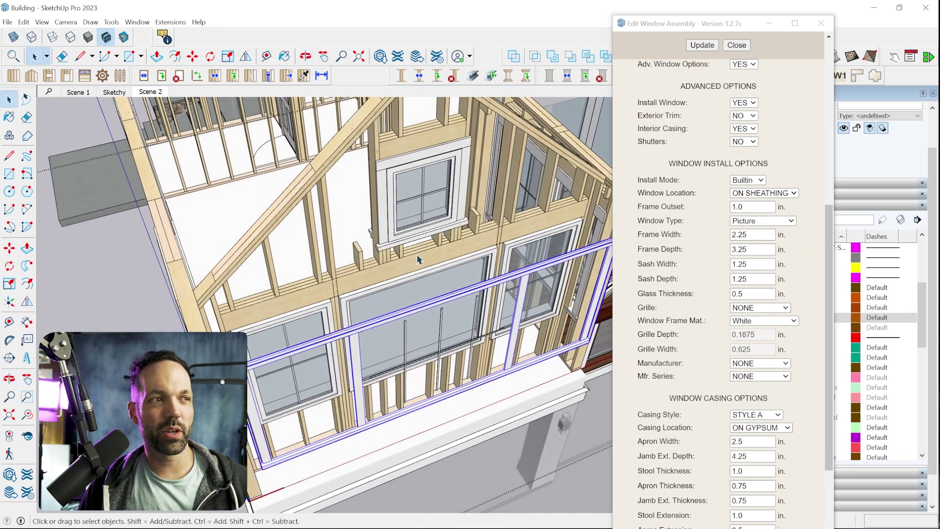
double_click(412, 286)
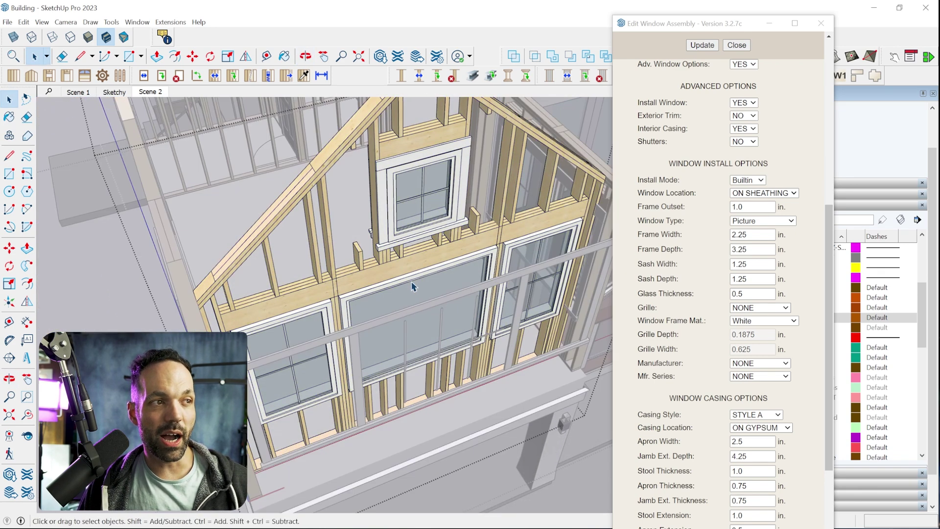
left_click(414, 286)
scroll(723, 372, "down", 3)
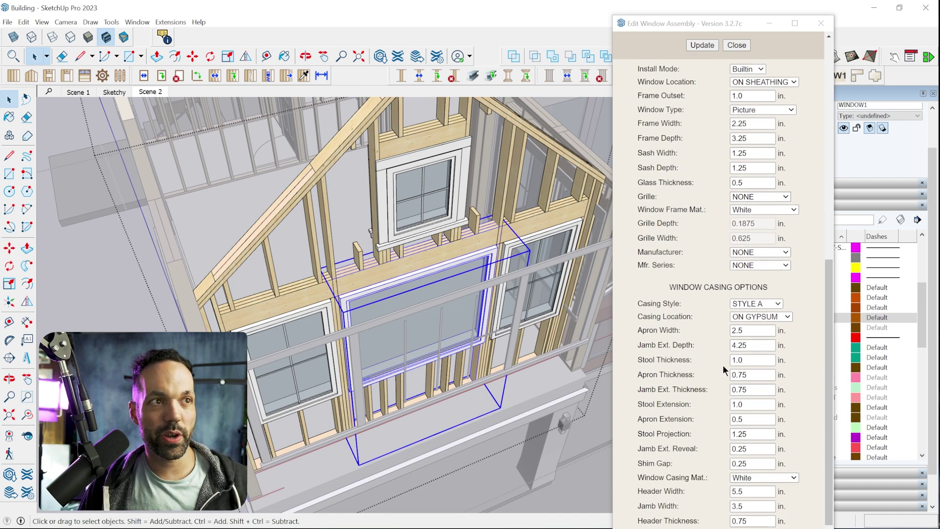
scroll(783, 372, "down", 2)
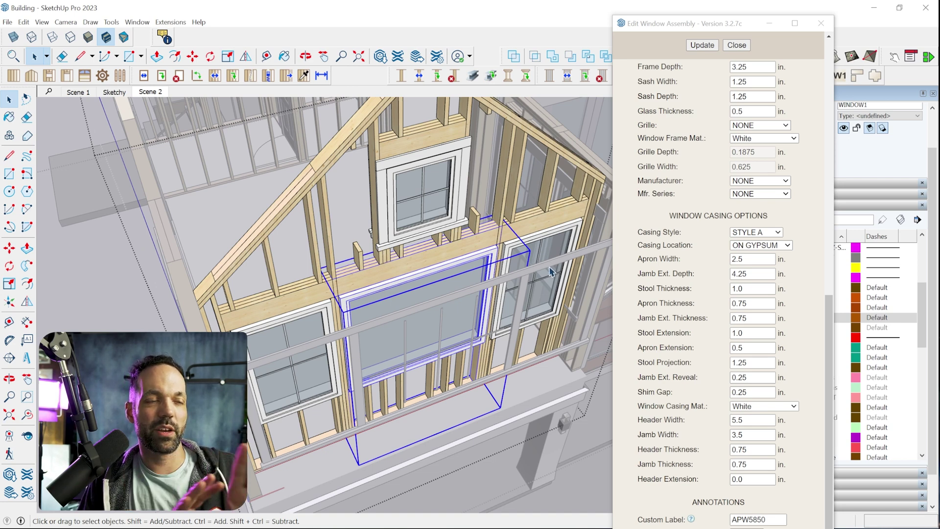
scroll(551, 271, "down", 3)
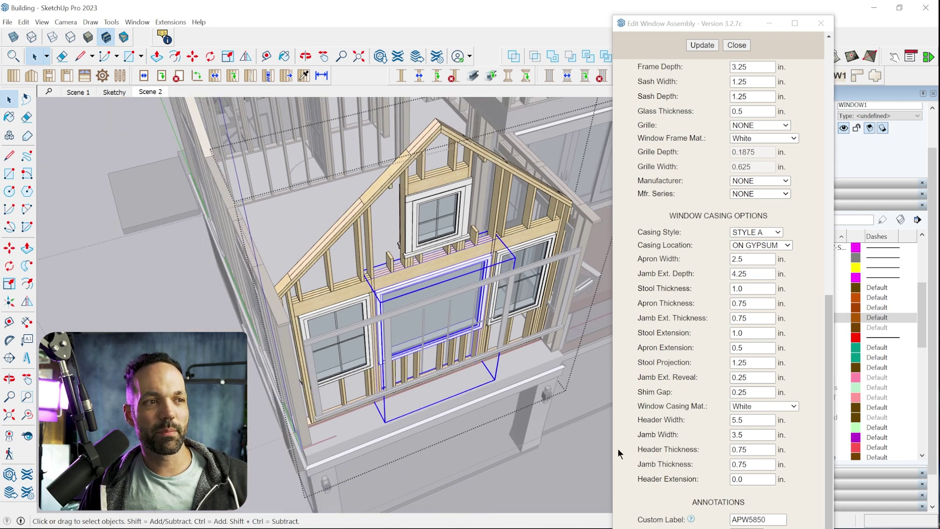
key("ctrl+z")
key("ctrl+z")
key("ctrl+z")
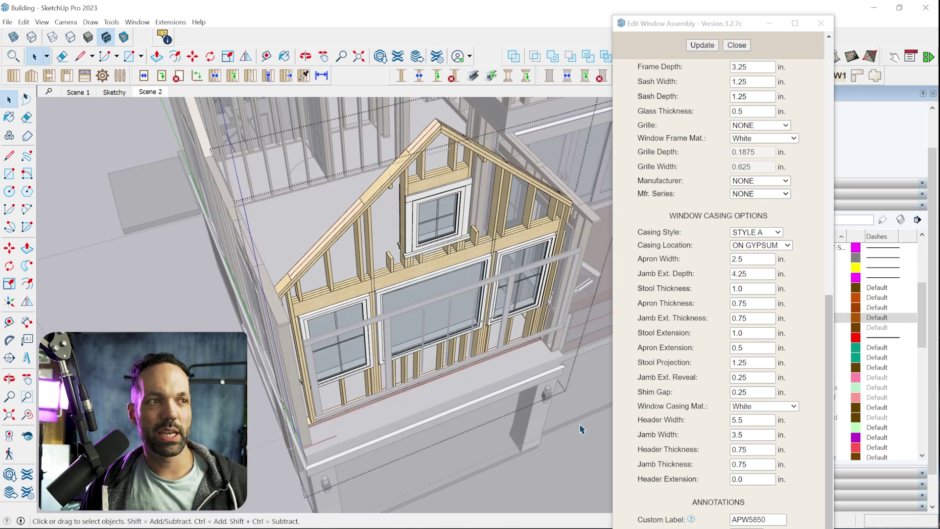
middle_click_drag(498, 335, 489, 278)
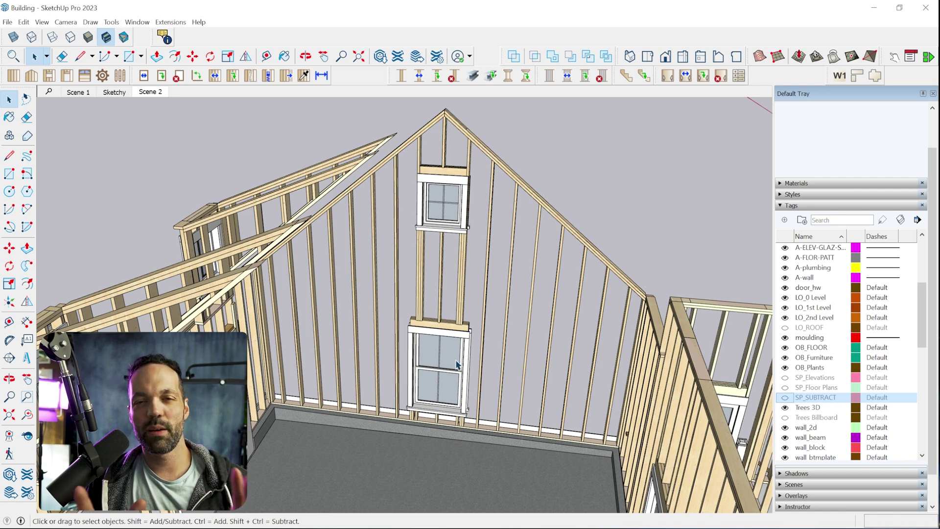
- Toggle the SP_SUBTRACT tag on and off and bring up Entity Info
scroll(463, 300, "up", 3)
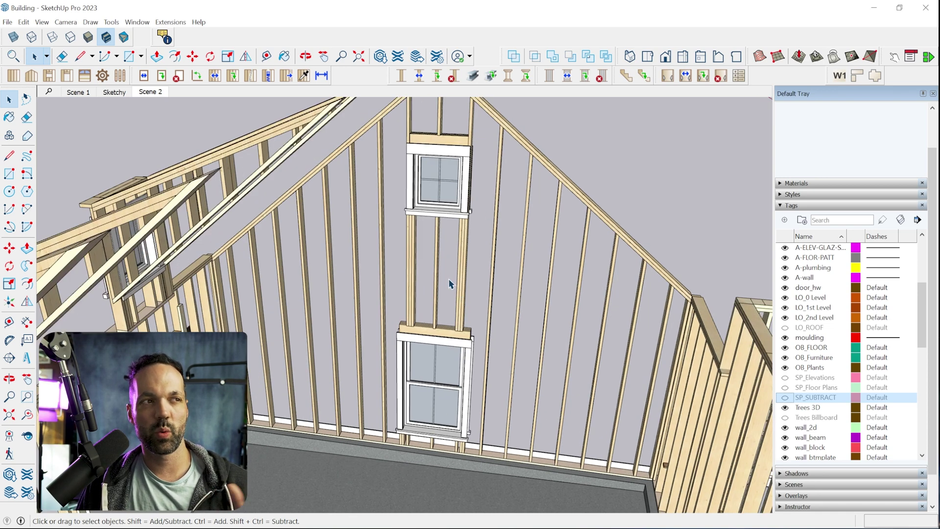
left_click(785, 397)
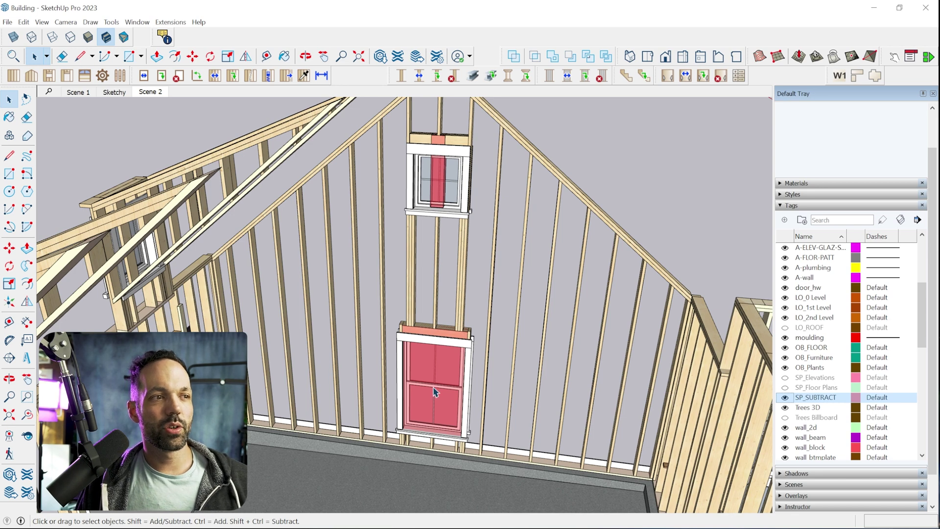
left_click(883, 175)
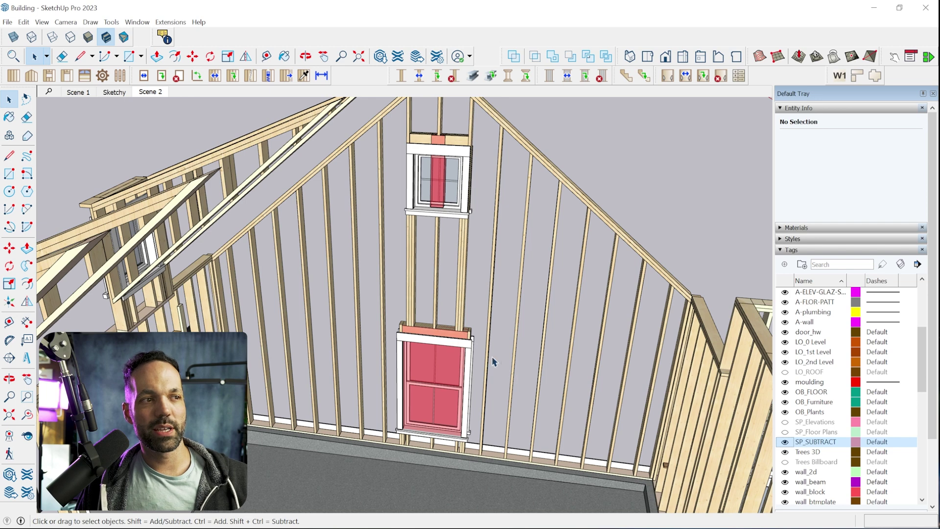
left_click(785, 442)
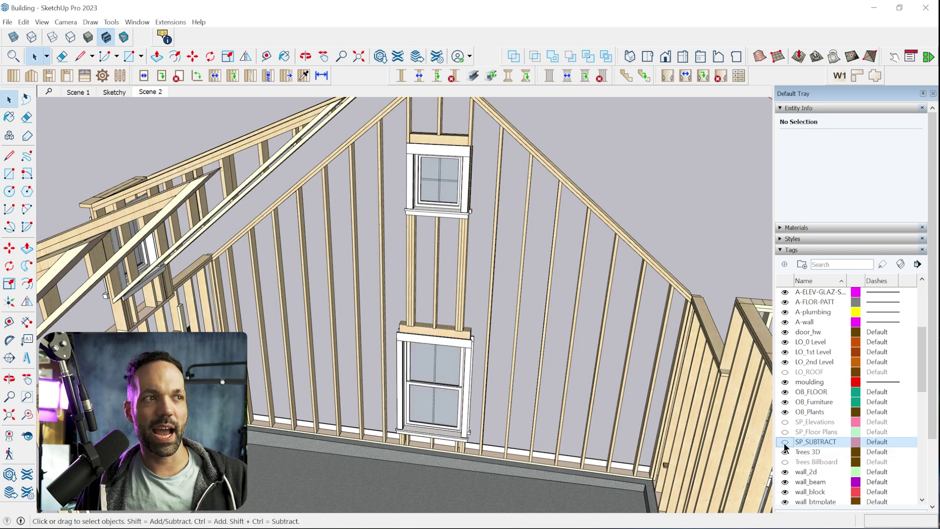
- Select both windows' red SUBTRACT_FRAMING groups to inspect their entity details
double_click(629, 263)
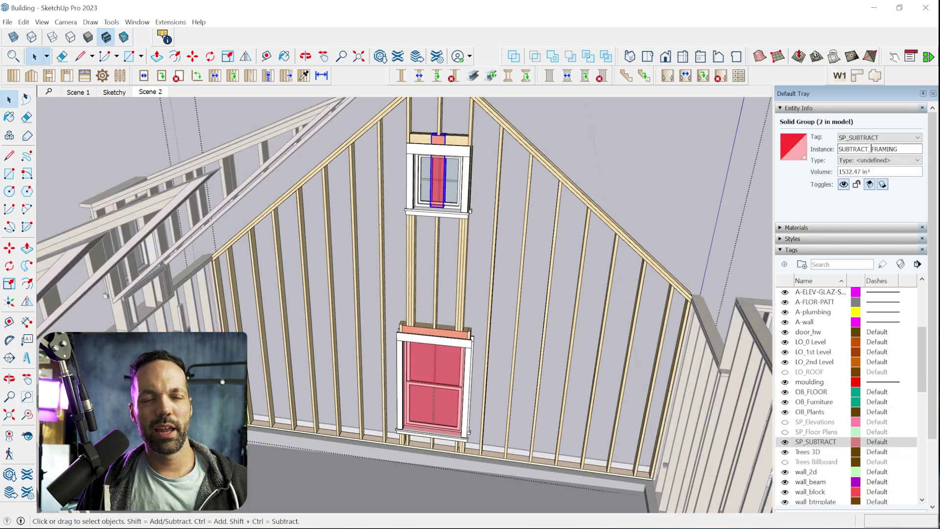
double_click(897, 150)
left_click(889, 153)
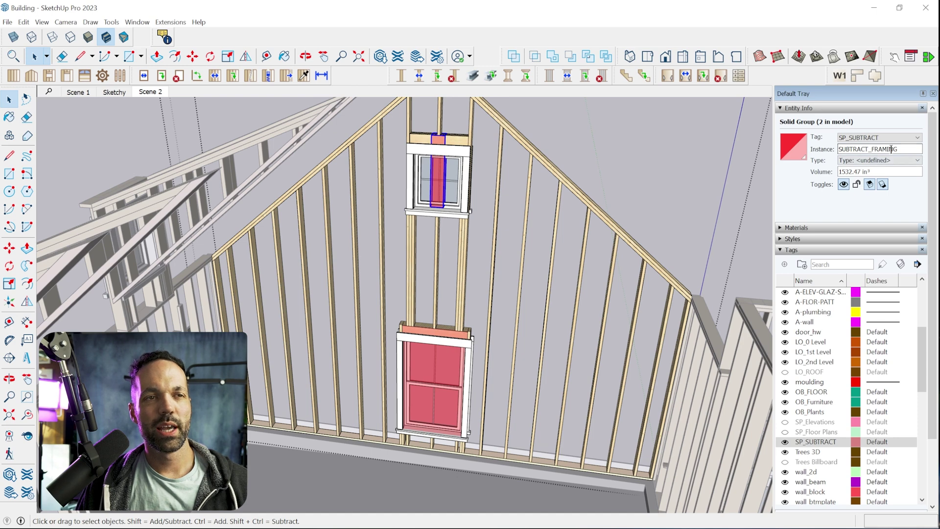
scroll(494, 375, "down", 3)
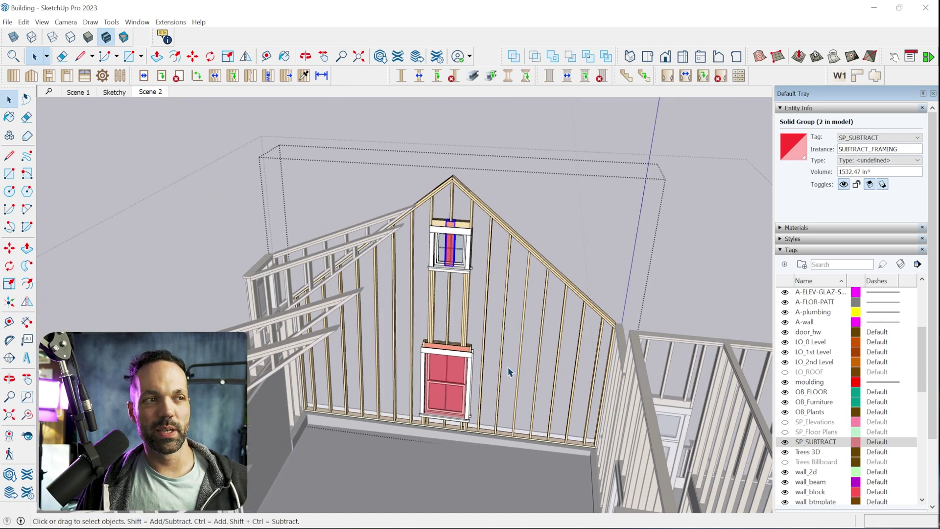
scroll(474, 382, "up", 3)
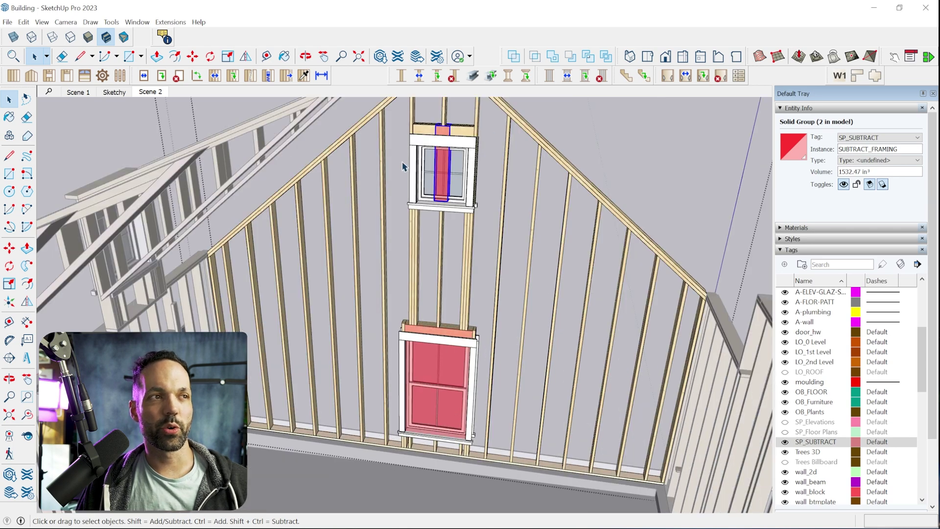
left_click(454, 365, "shift")
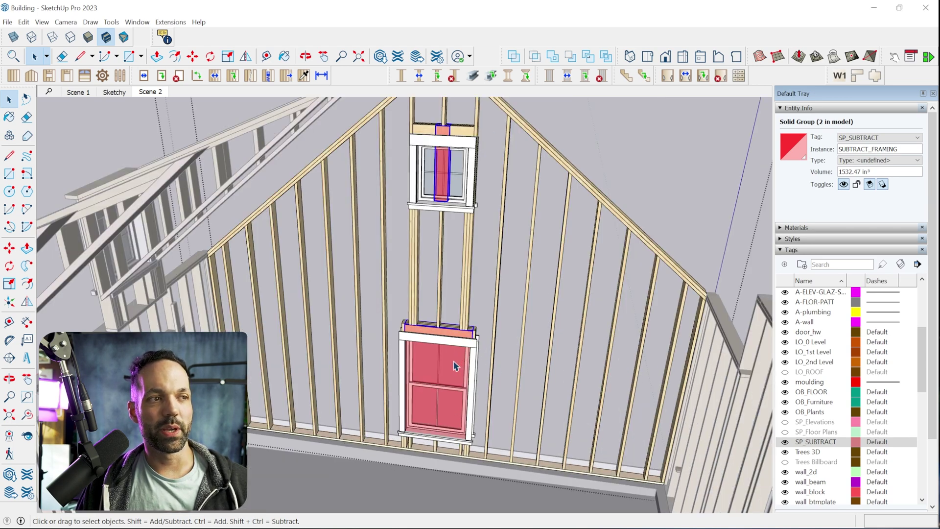
scroll(455, 365, "down", 1)
- Exit the gable wall group, dismiss its context menu, and zoom in and out on the windows
key("Delete")
scroll(451, 372, "down", 2)
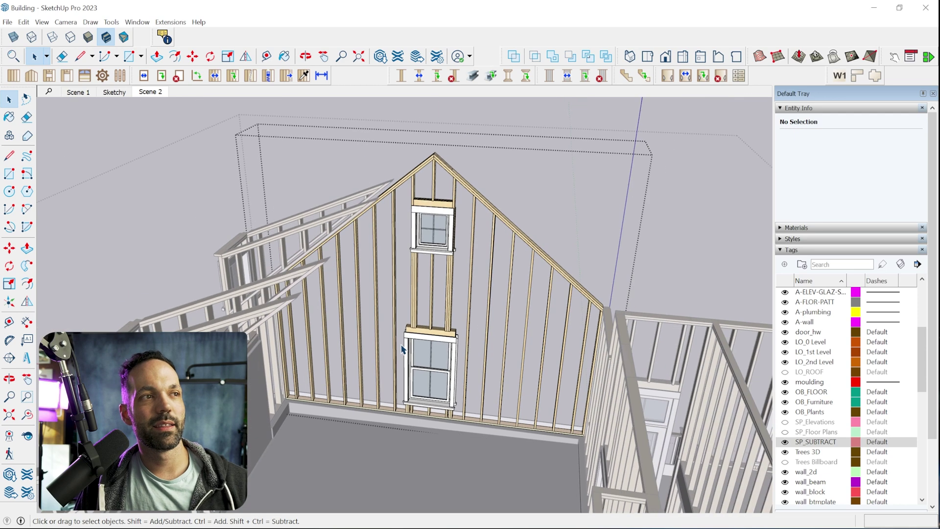
left_click(680, 130)
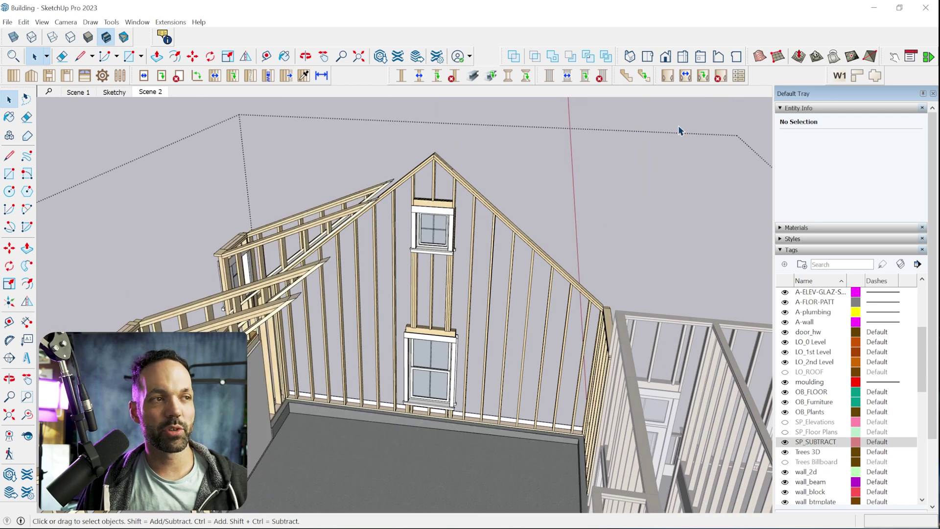
right_click(519, 238)
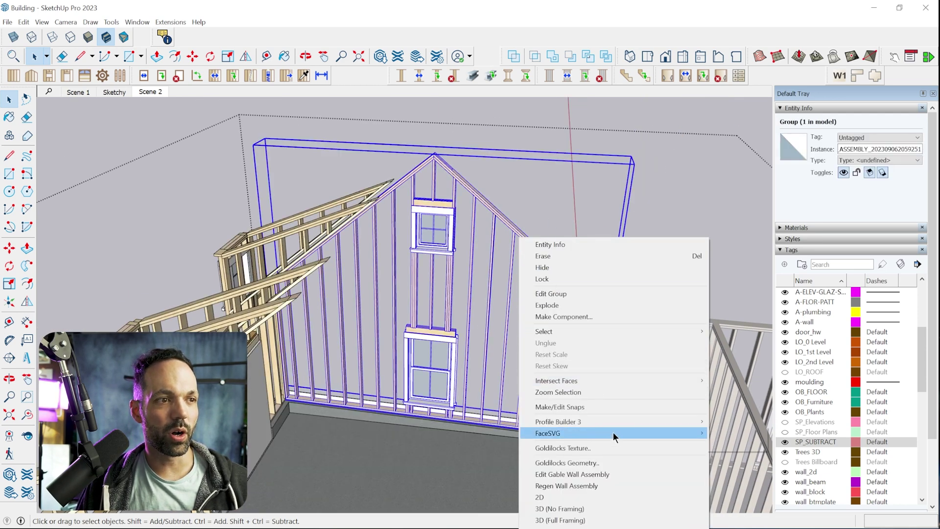
key("Escape")
scroll(442, 403, "up", 5)
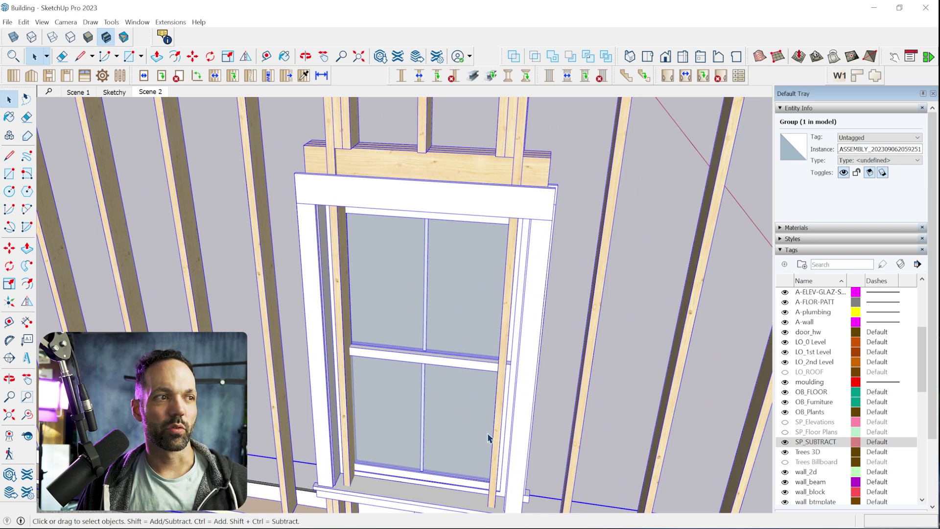
scroll(488, 437, "down", 5)
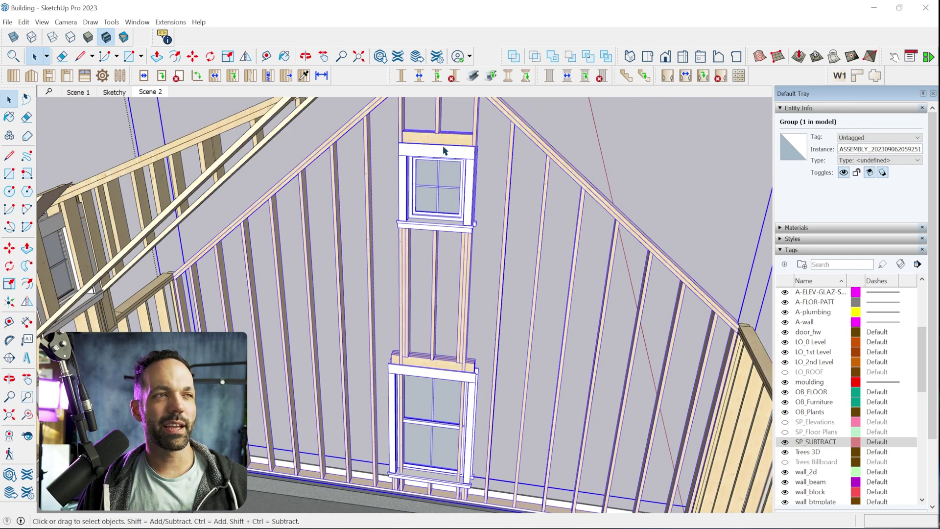
scroll(444, 151, "up", 1)
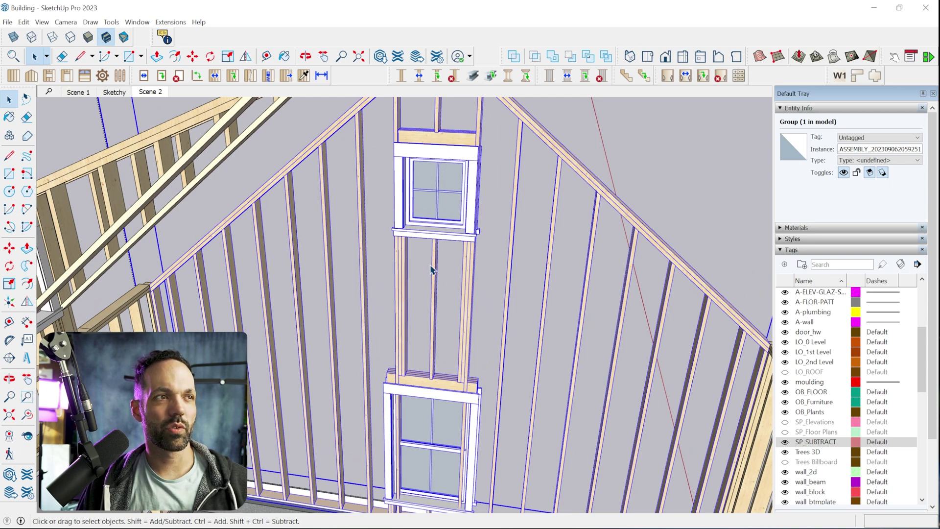
scroll(433, 274, "down", 2)
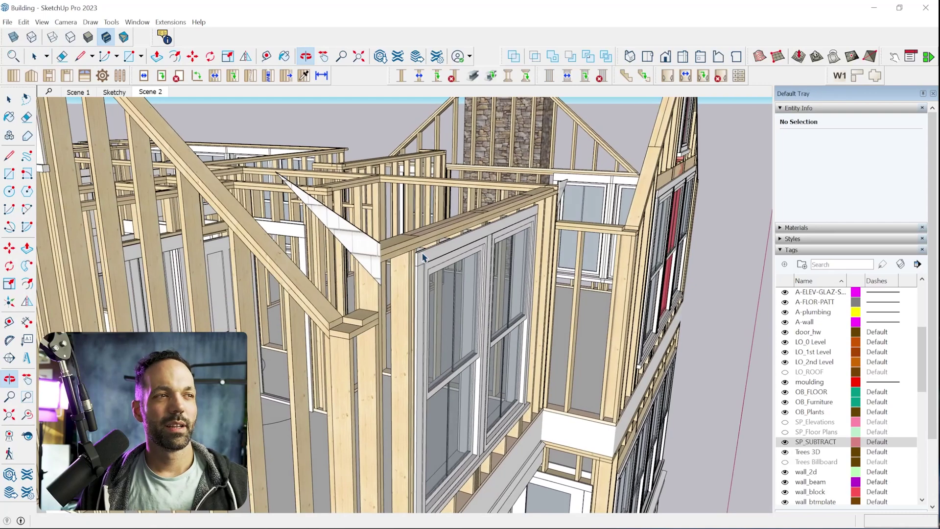
key("space")
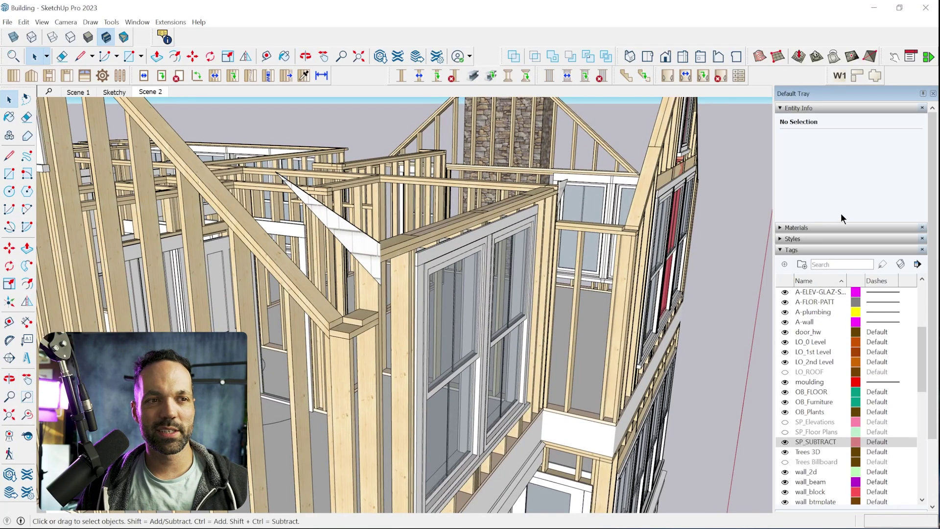
- Turn on the LO_ROOF and wall_clad tags, then hide and reshow the roof
left_click(785, 372)
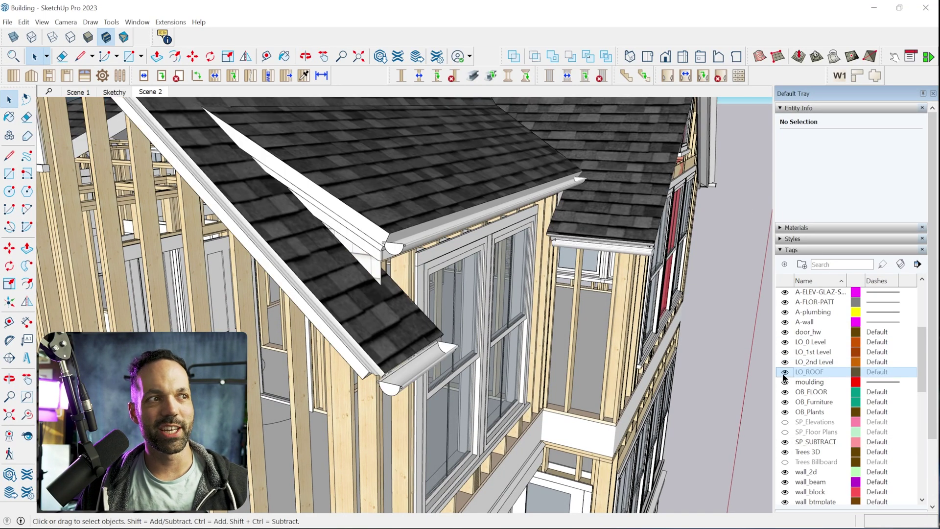
scroll(832, 392, "down", 3)
left_click(785, 431)
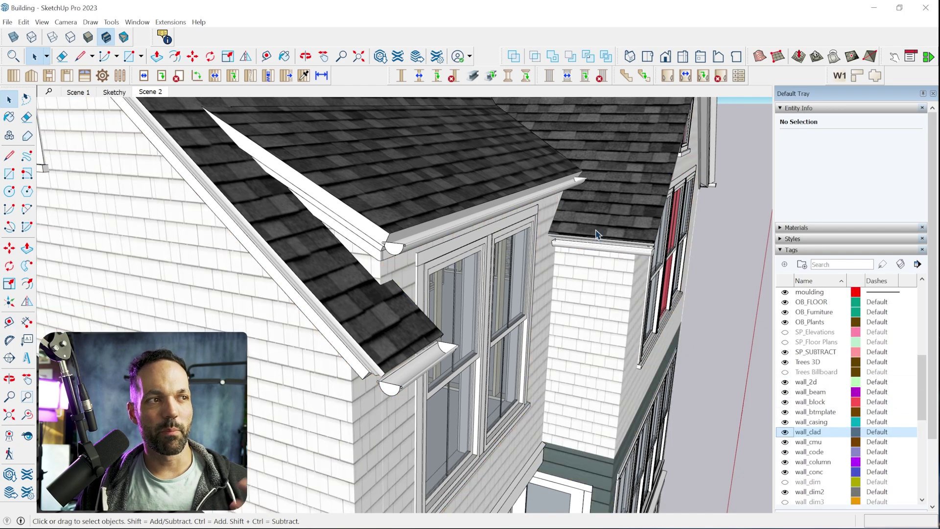
middle_click_drag(372, 258, 382, 191)
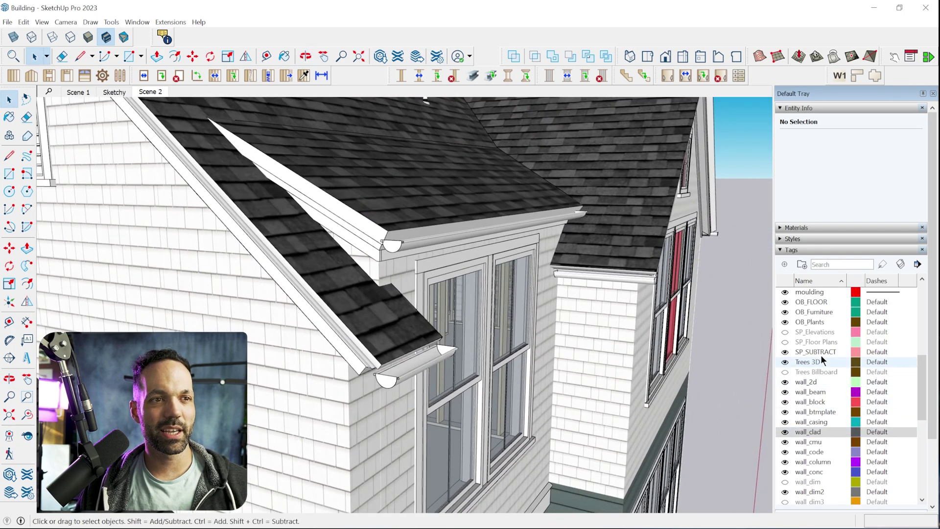
scroll(821, 357, "up", 3)
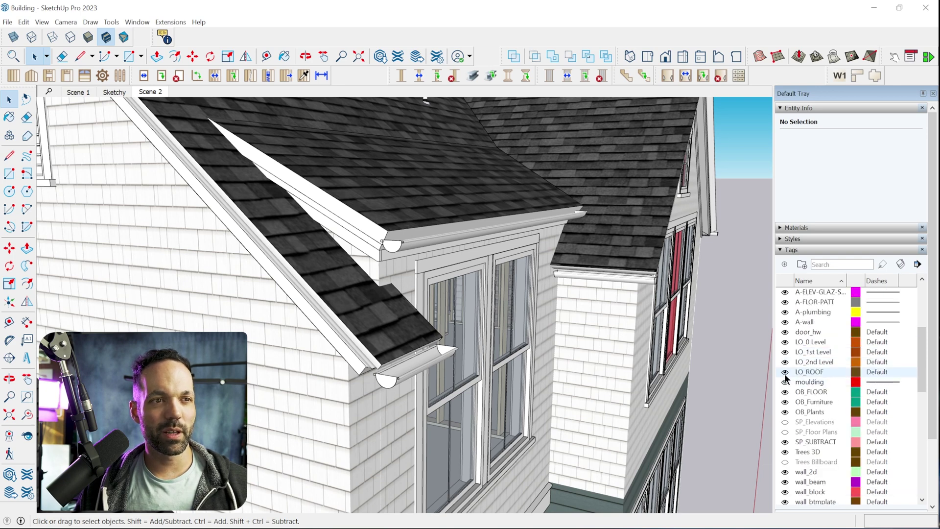
left_click(785, 372)
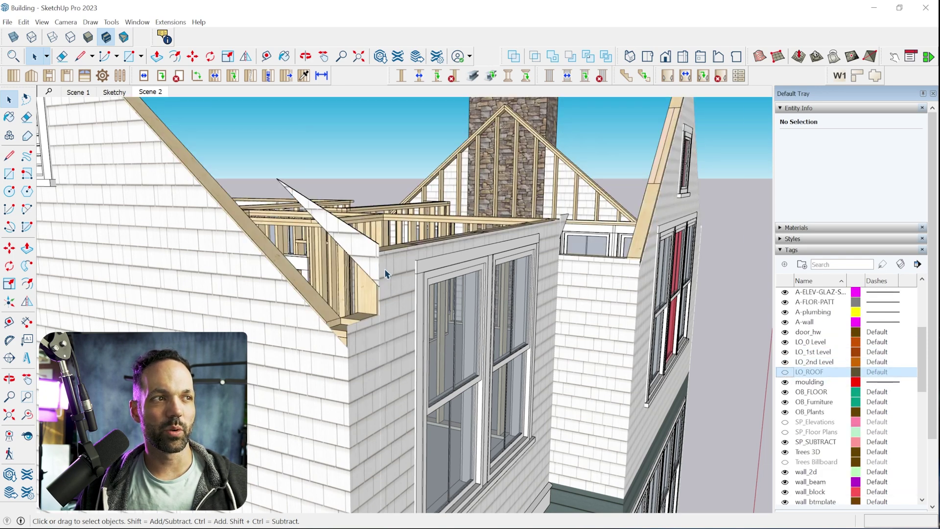
left_click(784, 373)
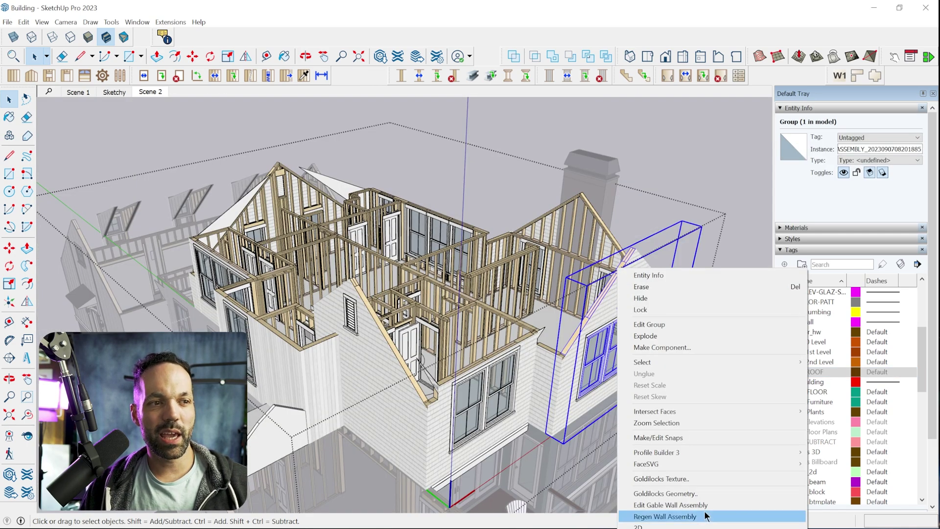
- Review the gable wall's settings: 88-inch left and right wall heights and 10/12 pitches
left_click(704, 506)
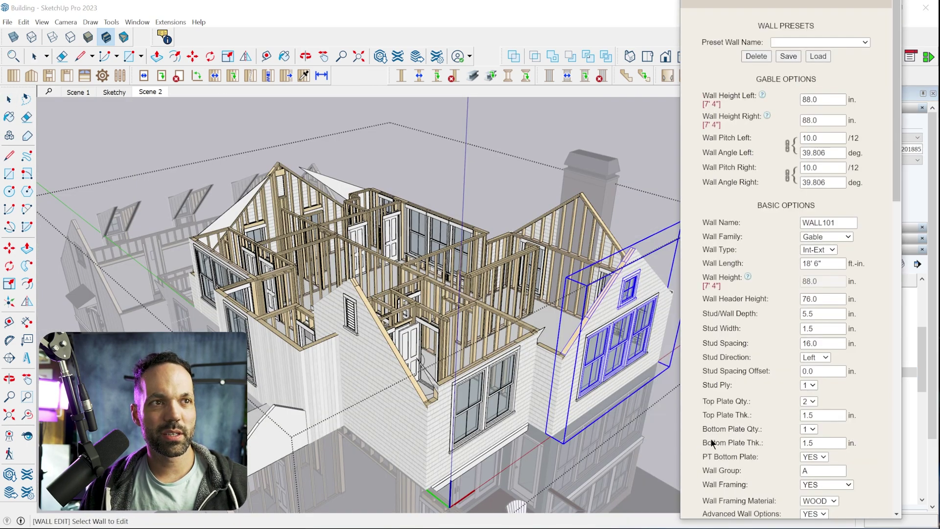
left_click(820, 97)
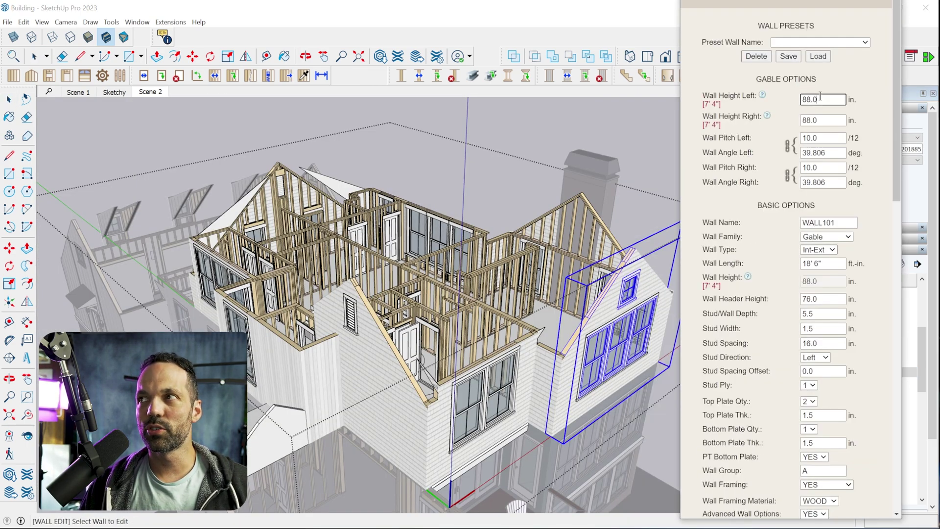
left_click(829, 120)
left_click(822, 137)
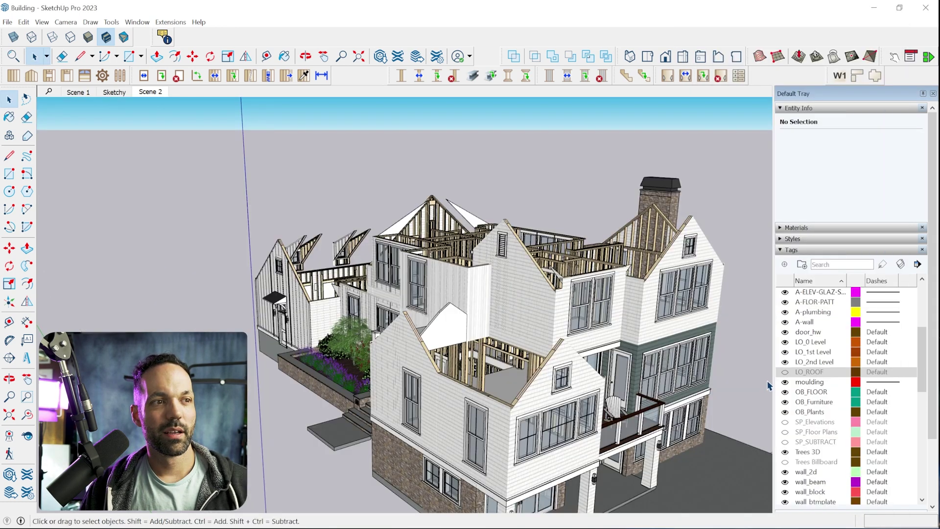
- Make the LO_ROOF tag visible to show the roofs again, then zoom in toward the front door
left_click(785, 375)
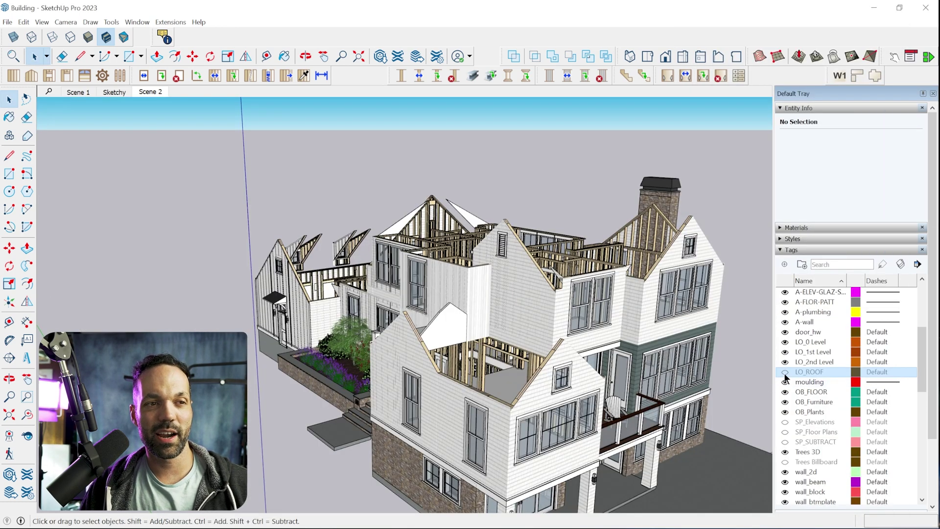
left_click(785, 374)
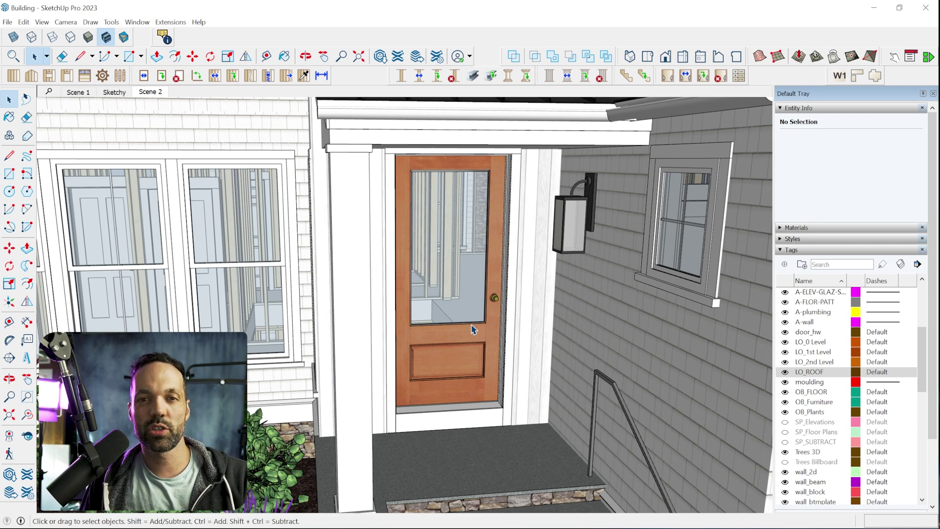
scroll(494, 333, "up", 1)
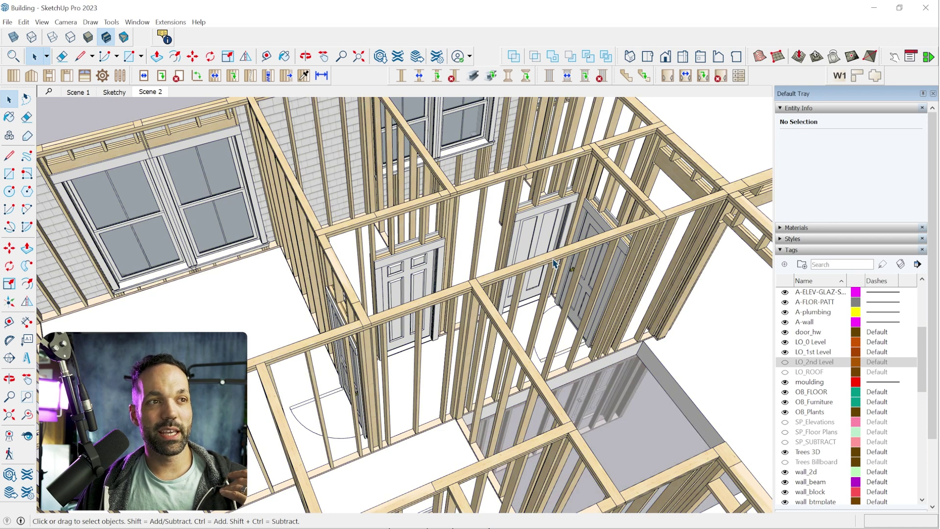
- Switch the interior wall to 3D (No Framing) and orbit to view the solid wall
left_click(553, 262)
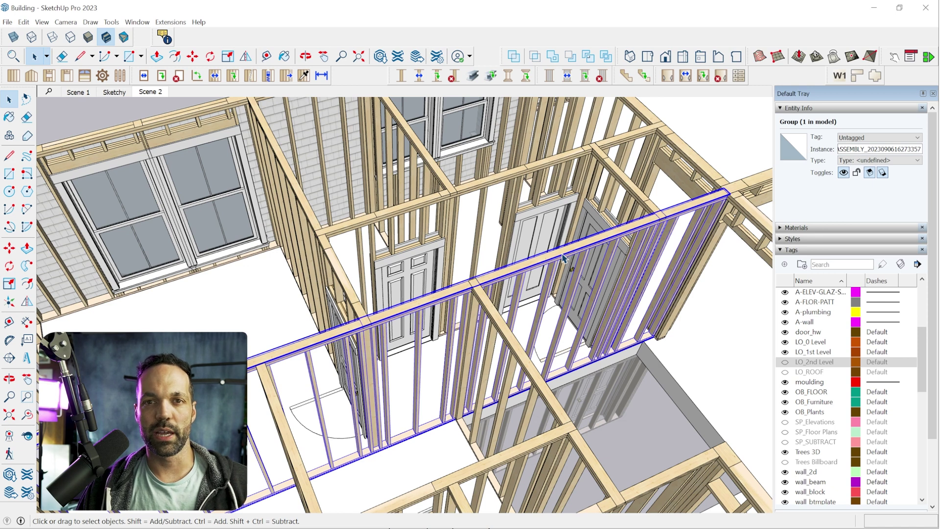
right_click(563, 254)
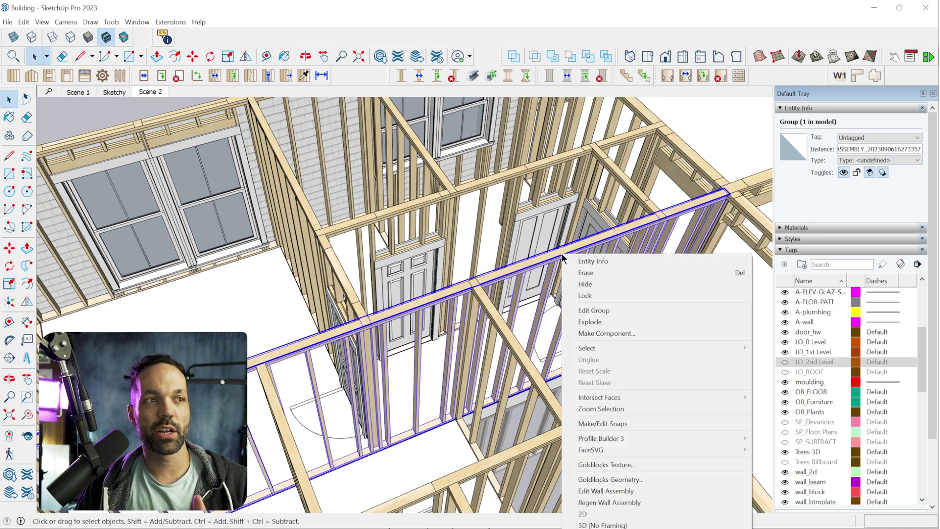
left_click(630, 526)
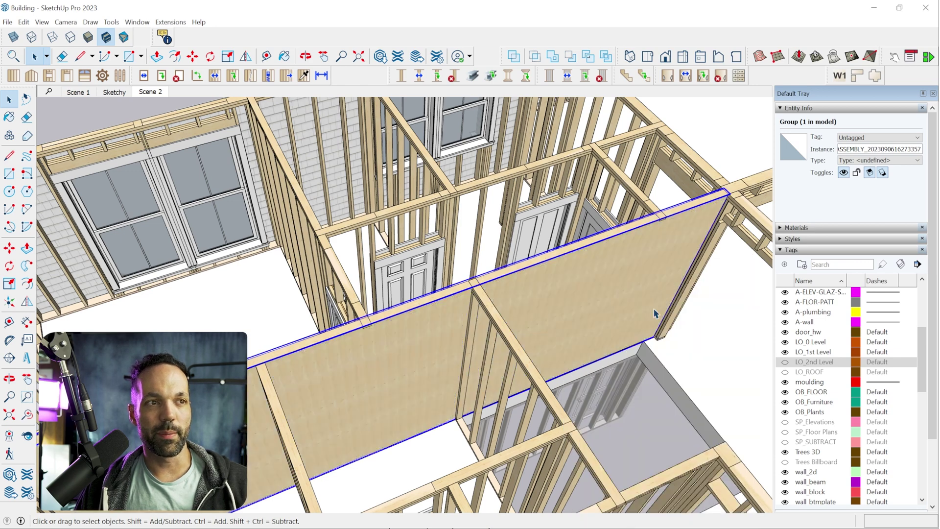
middle_click_drag(579, 287, 559, 323)
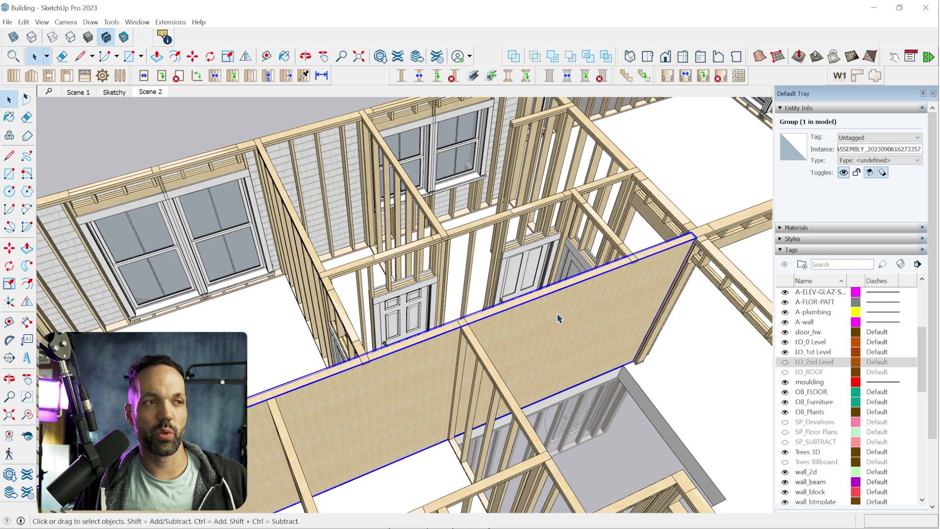
- Restore the interior wall's full stud framing and deselect it
right_click(560, 319)
right_click(670, 255)
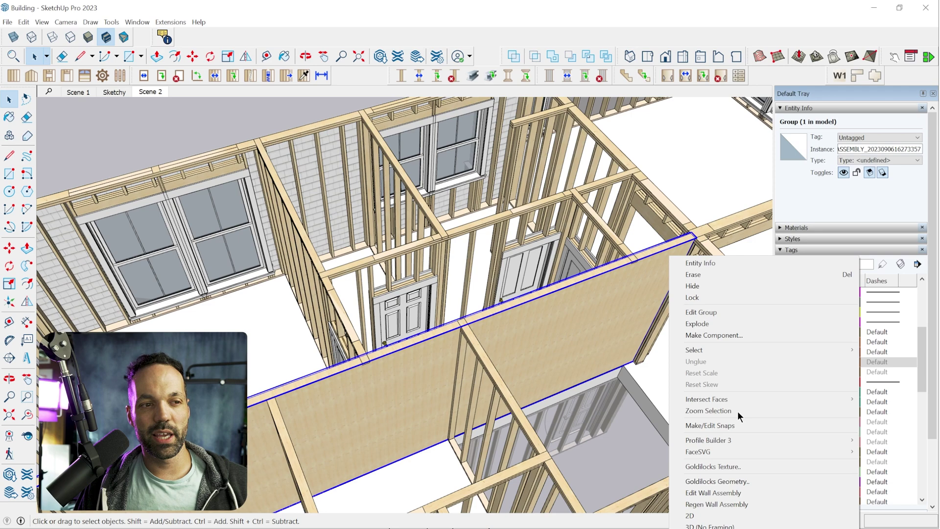
key("Escape")
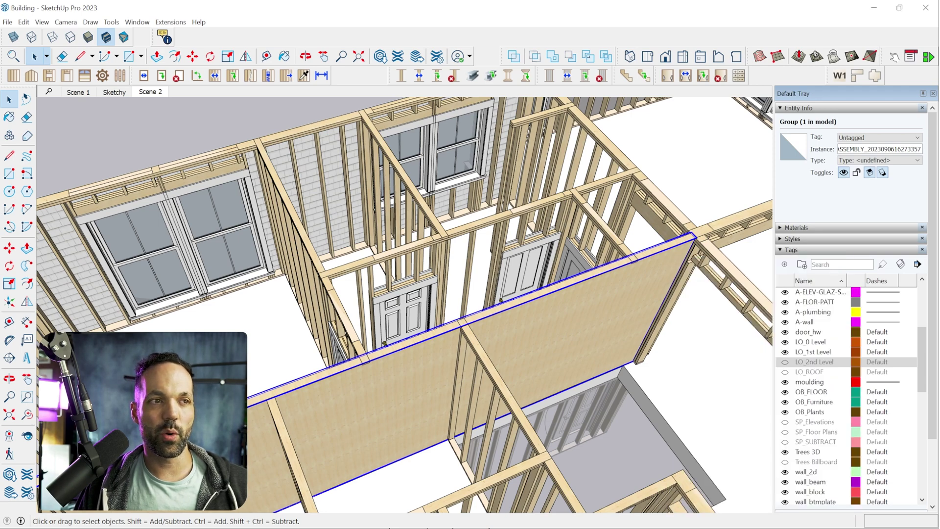
middle_click_drag(343, 186, 390, 174)
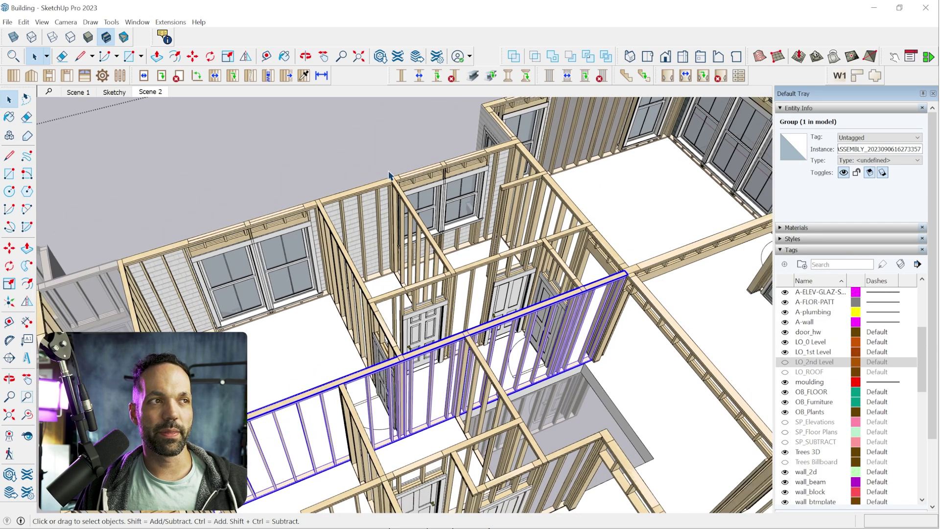
left_click(389, 172)
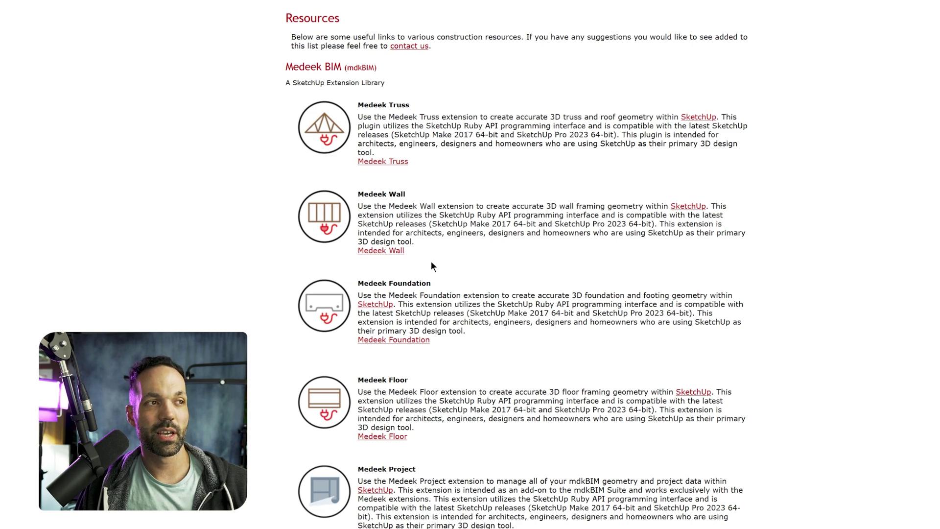
- Scroll down to the Medeek Electrical extension and the seismic and wind speed design maps
scroll(453, 414, "down", 3)
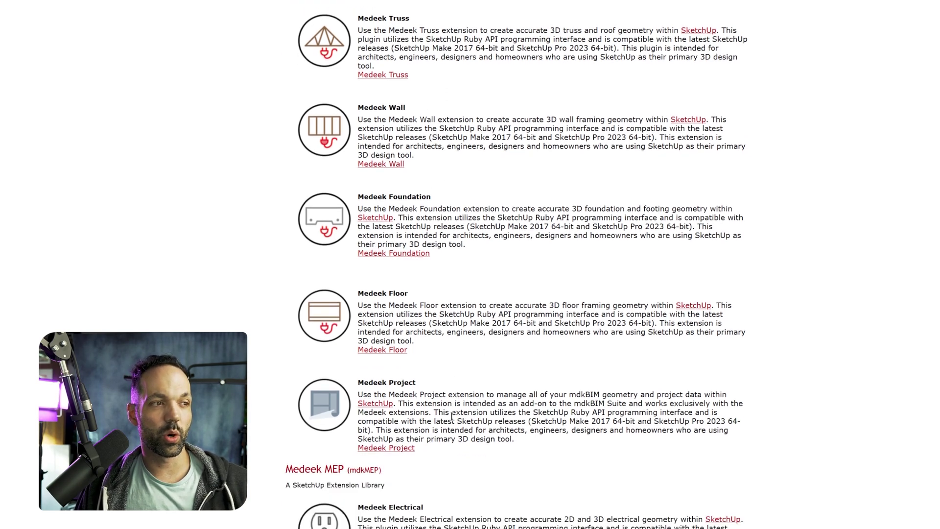
scroll(535, 397, "down", 3)
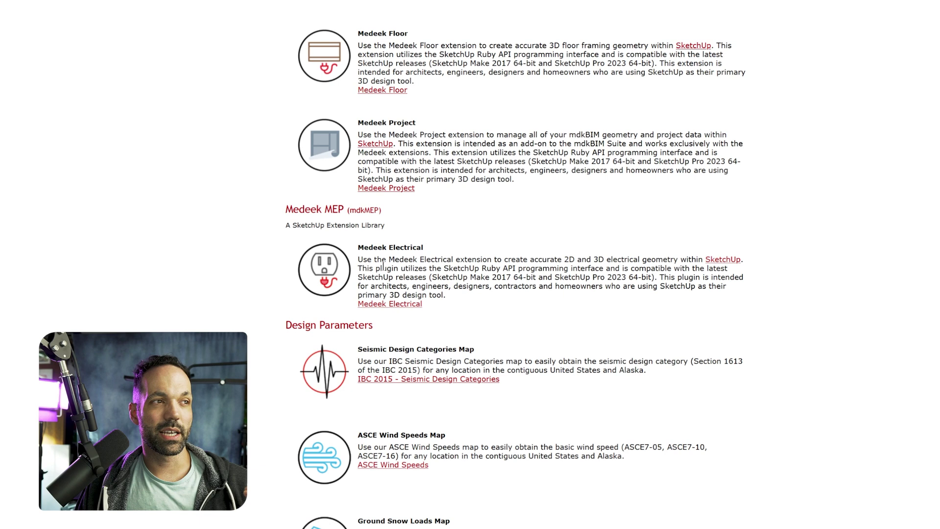